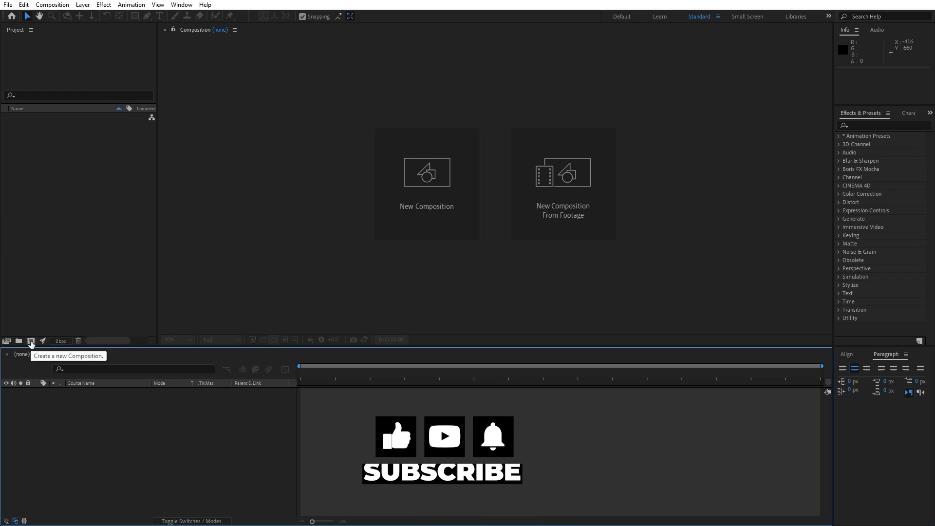
Create a new 1920×1080 composition named Final
click(31, 341)
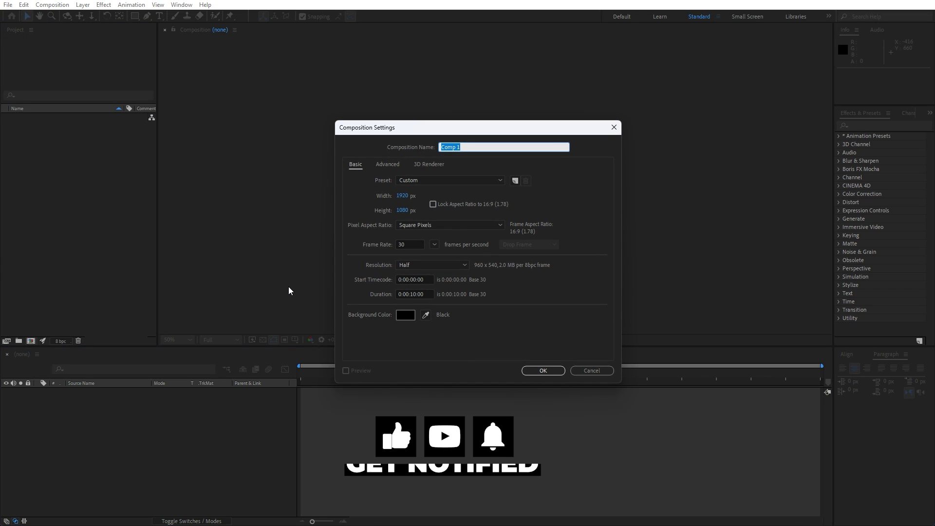
text(Final)
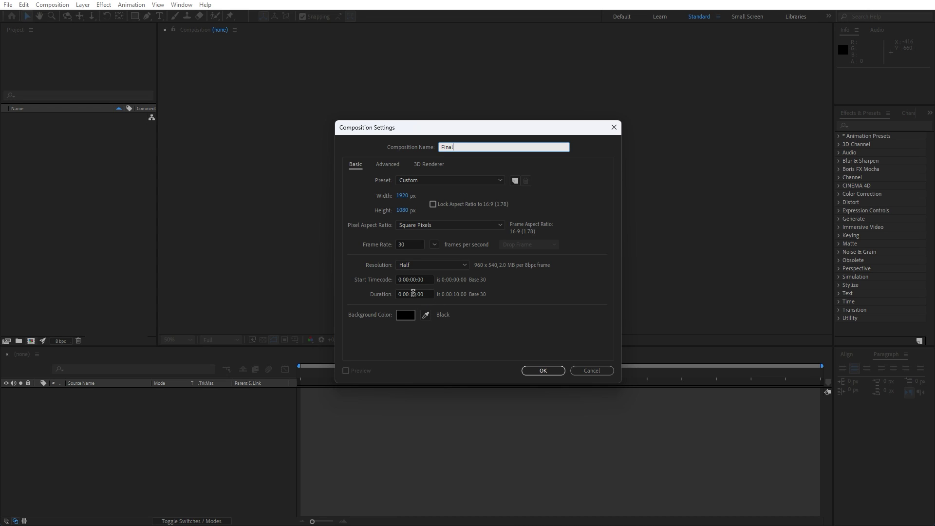
click(542, 372)
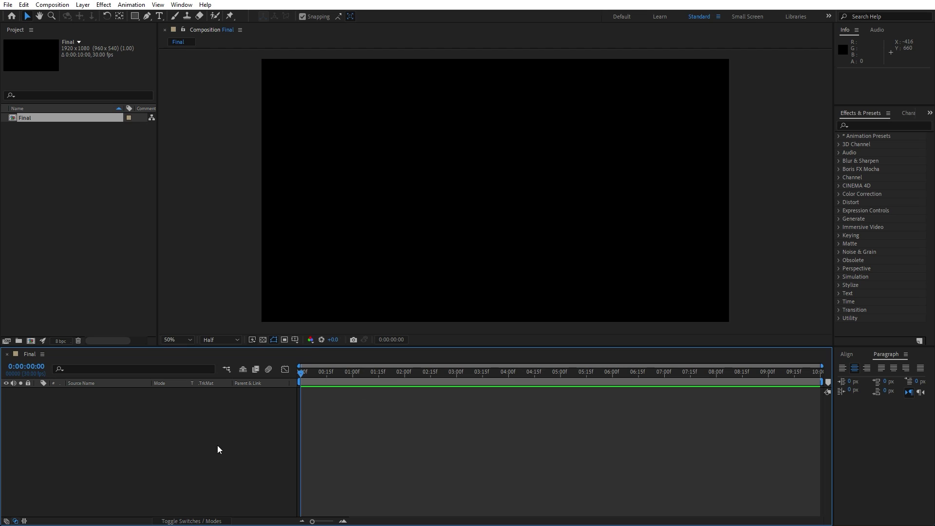
Add a white solid layer named Background to the Final composition
right_click(185, 437)
mouse_move(235, 317)
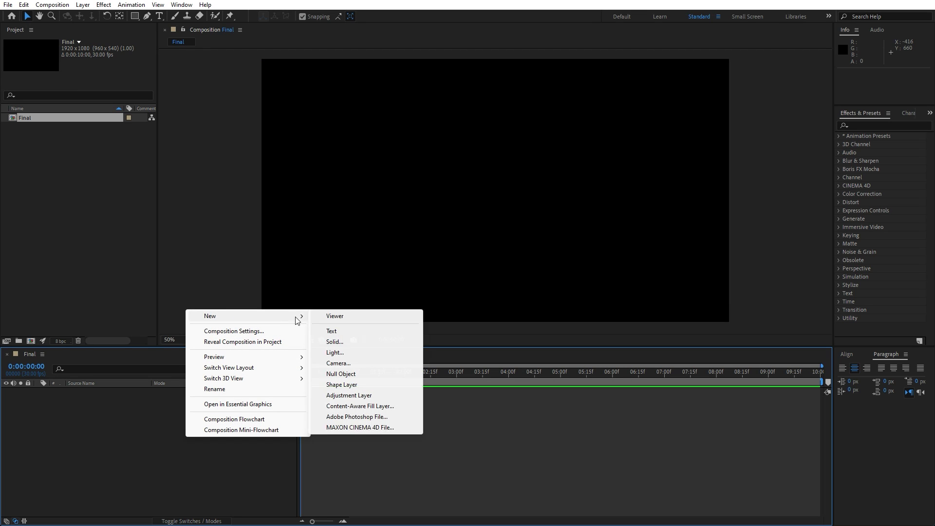
click(356, 343)
text(Background)
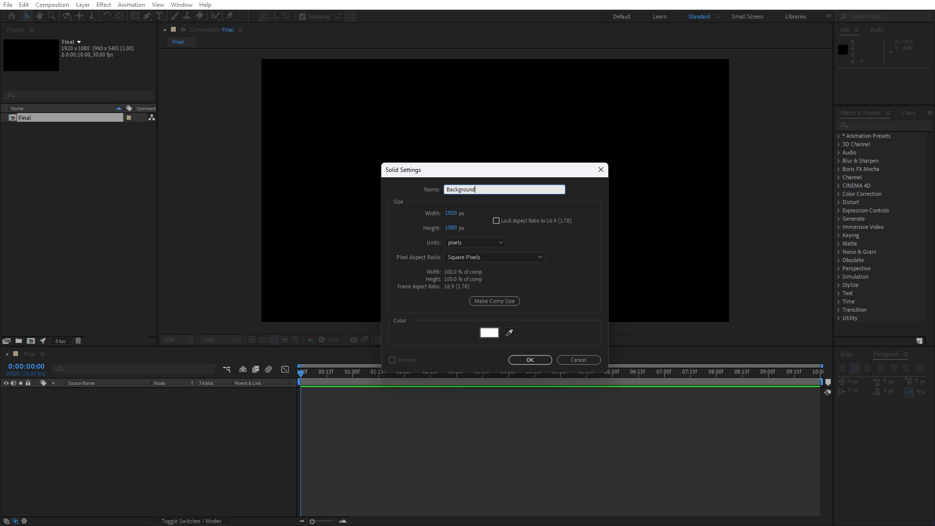
click(531, 360)
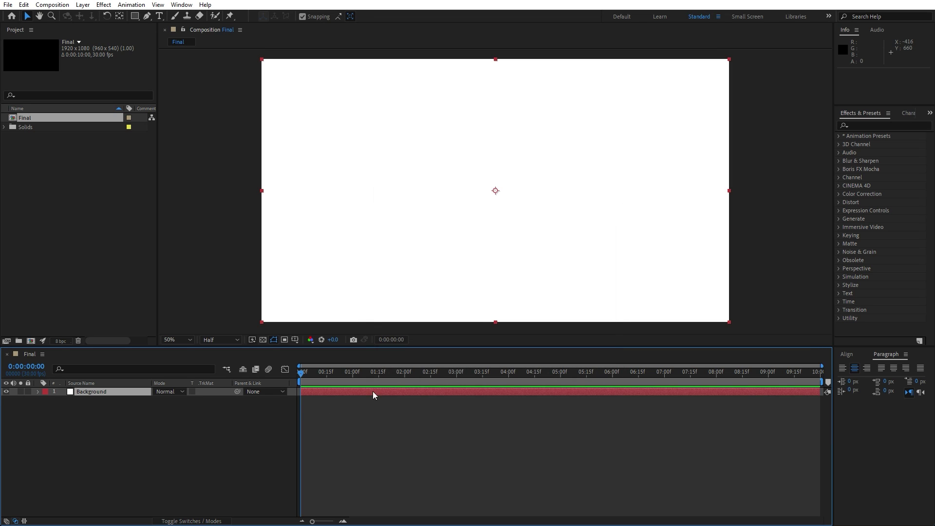
Search Effects & Presets for 'ramp' and apply Gradient Ramp to the Background layer
click(865, 126)
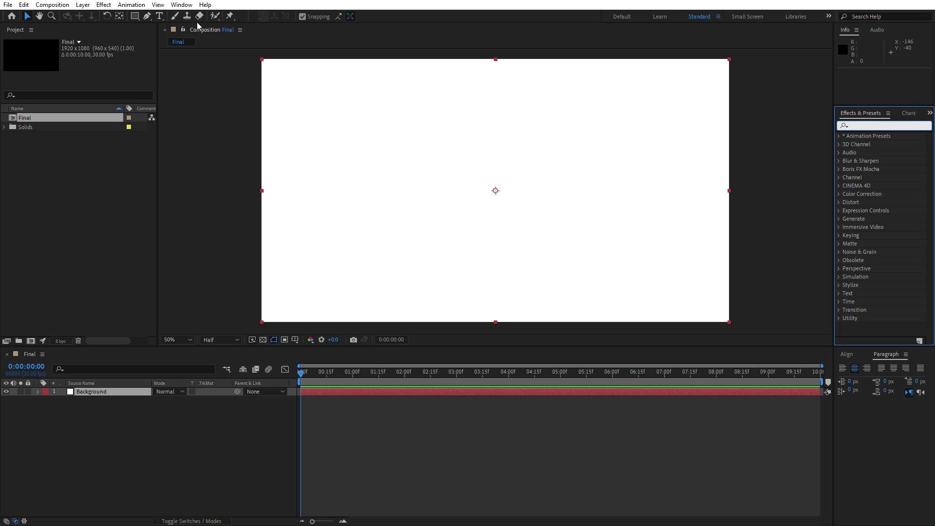
click(183, 6)
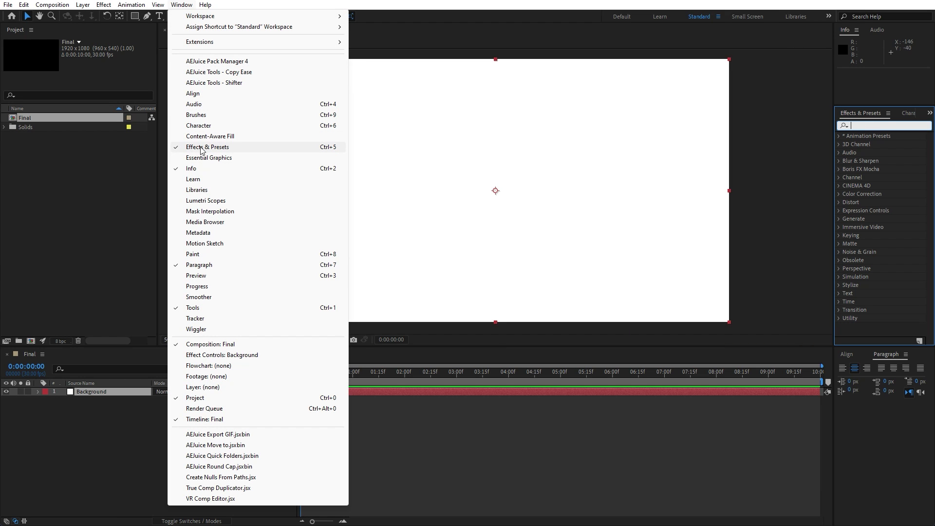
click(886, 123)
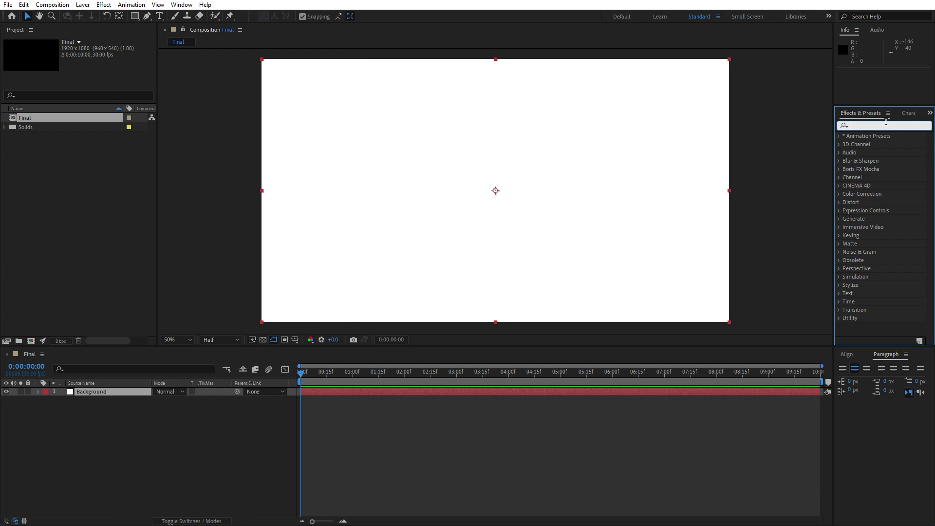
text(ramp)
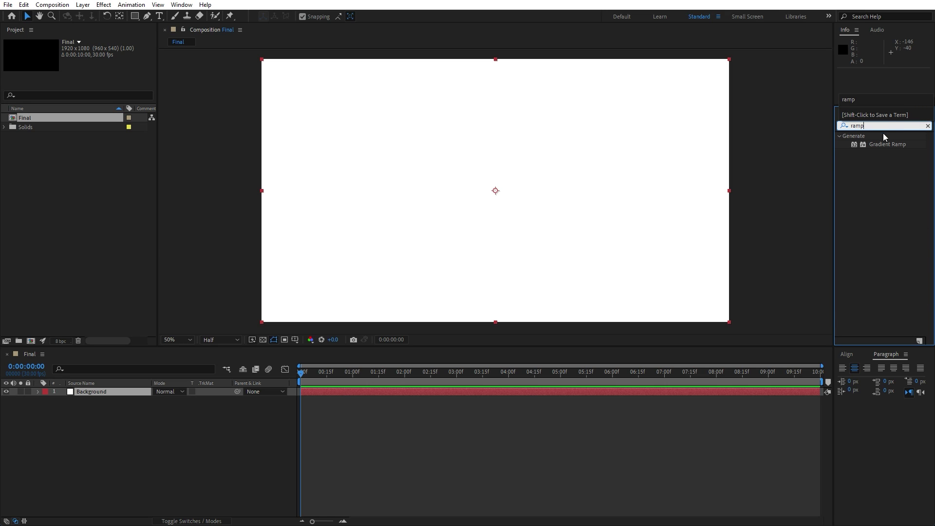
drag(887, 144, 89, 391)
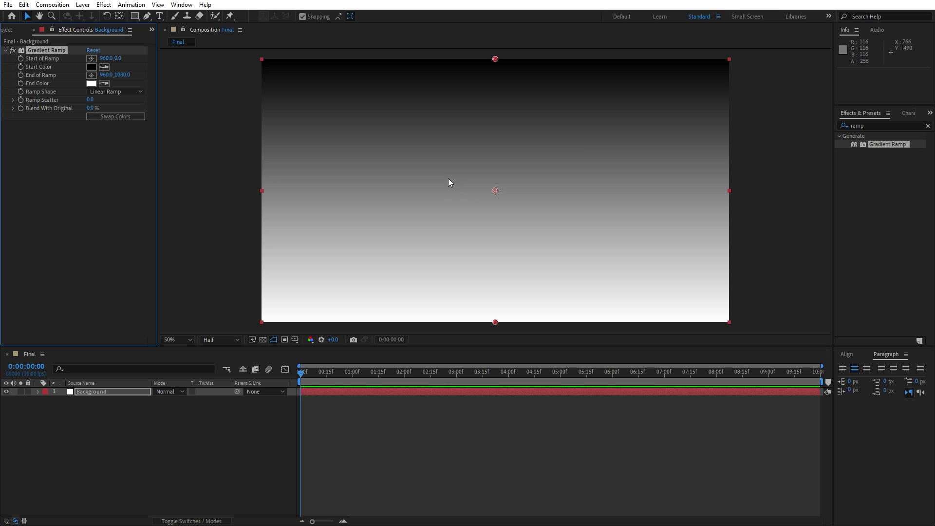
Place the ramp start at the bottom-left corner and the end at the top-right
click(92, 60)
click(255, 321)
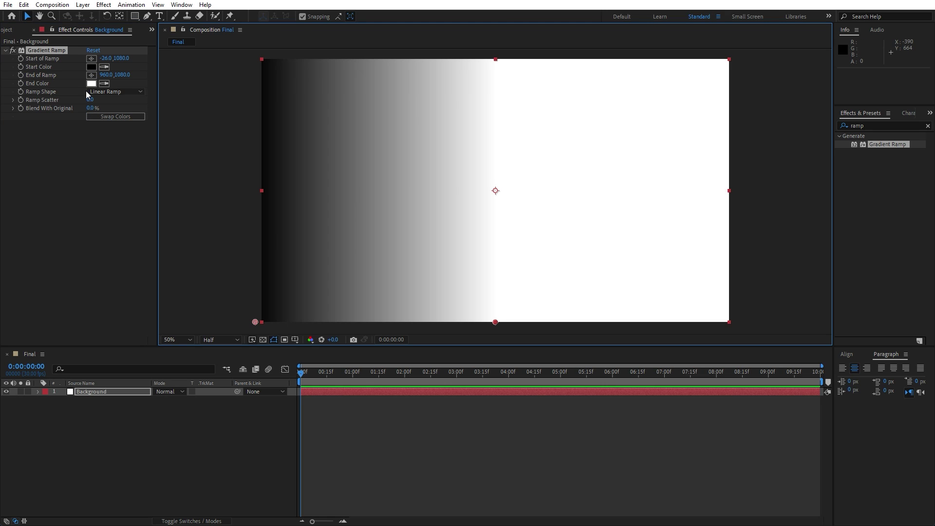
click(92, 76)
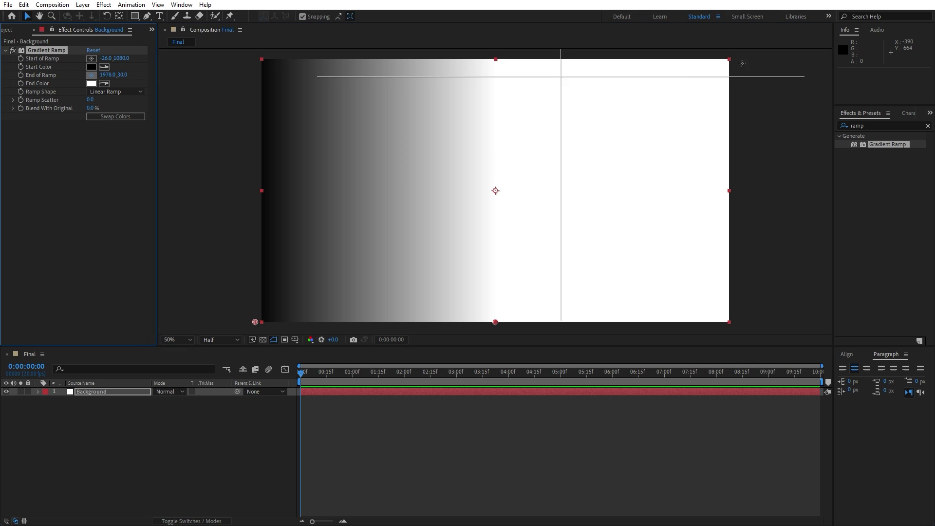
click(739, 60)
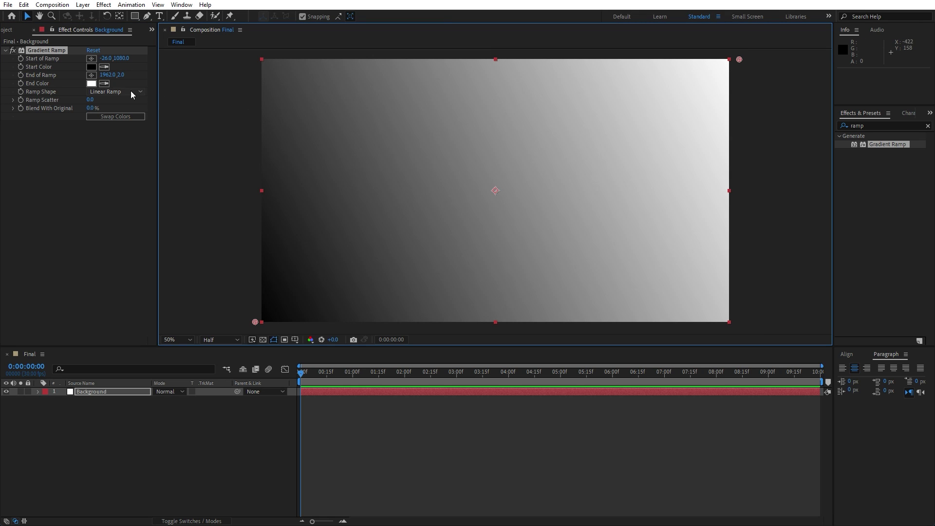
Set the gradient's End Color to a saturated bright blue
click(91, 83)
click(273, 293)
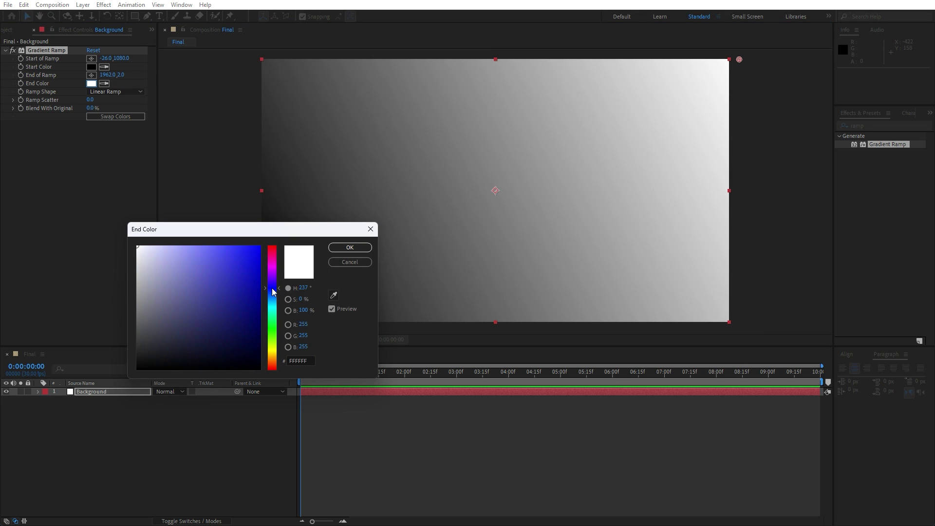
drag(257, 289, 259, 254)
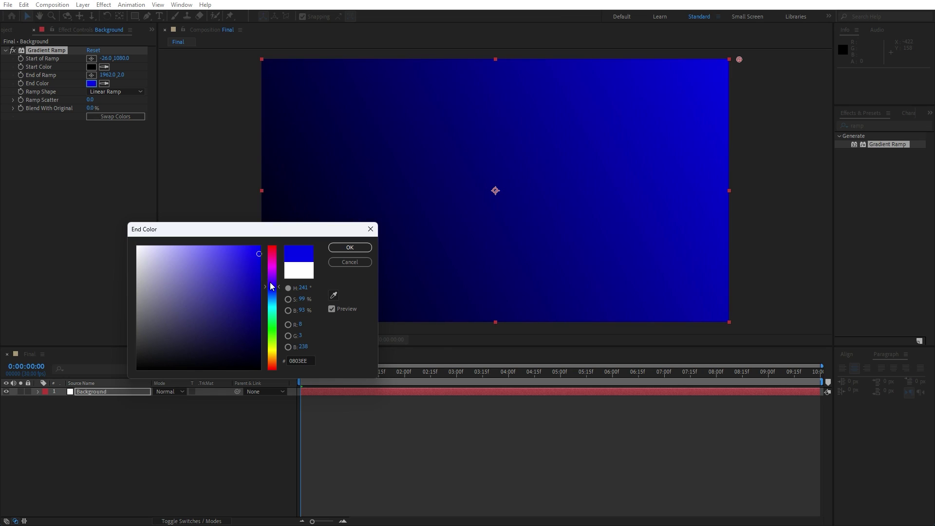
click(272, 289)
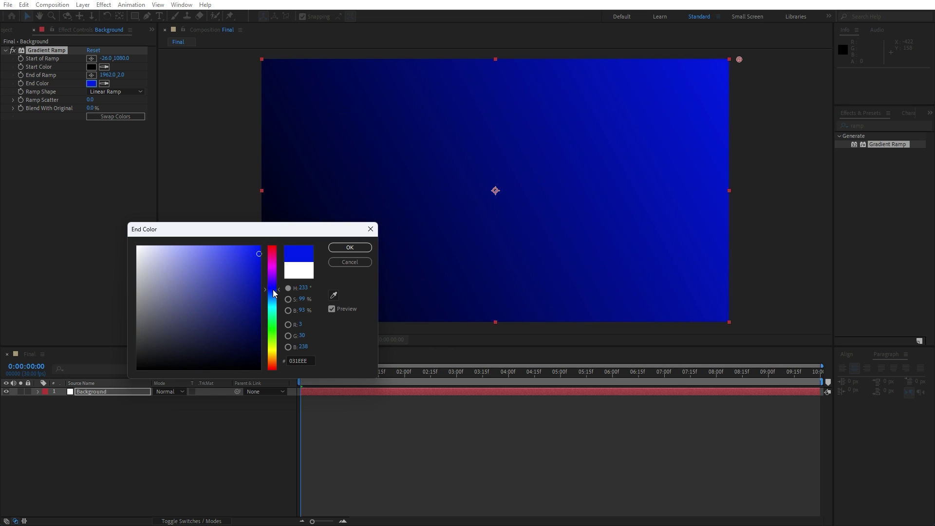
click(359, 248)
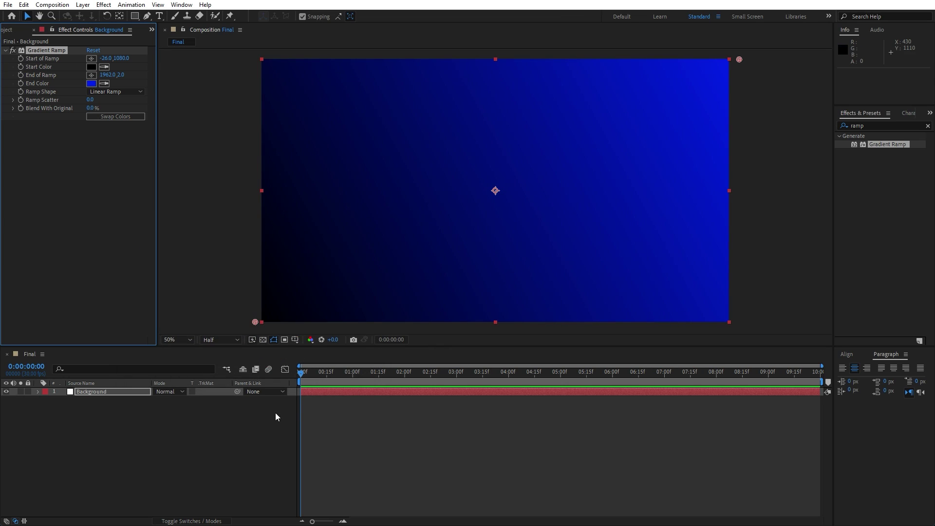
click(34, 31)
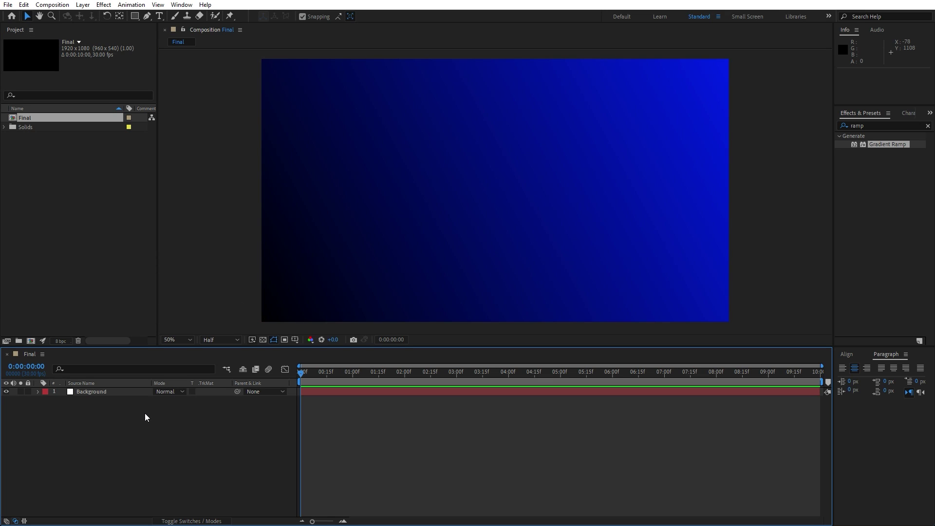
Add a new white solid, width 3840 and height 2160, named Ball Action 01
right_click(154, 438)
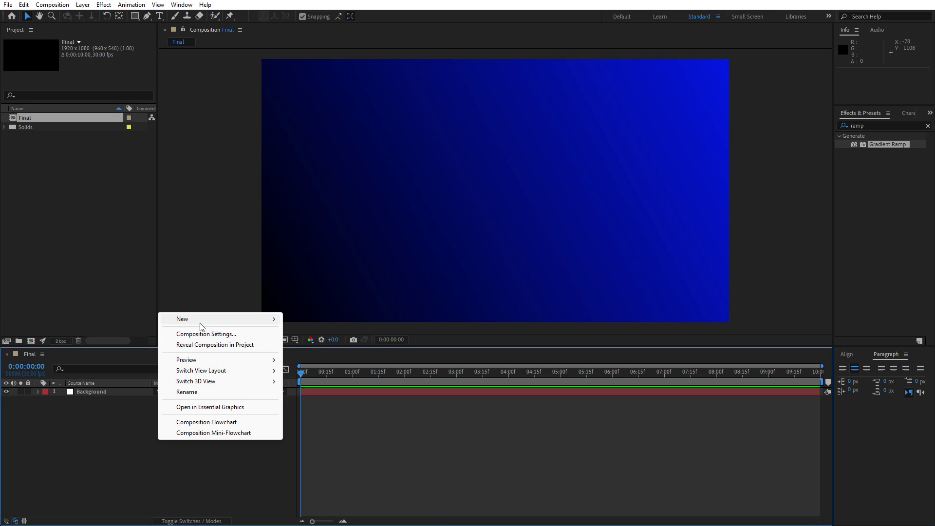
mouse_move(200, 320)
click(307, 345)
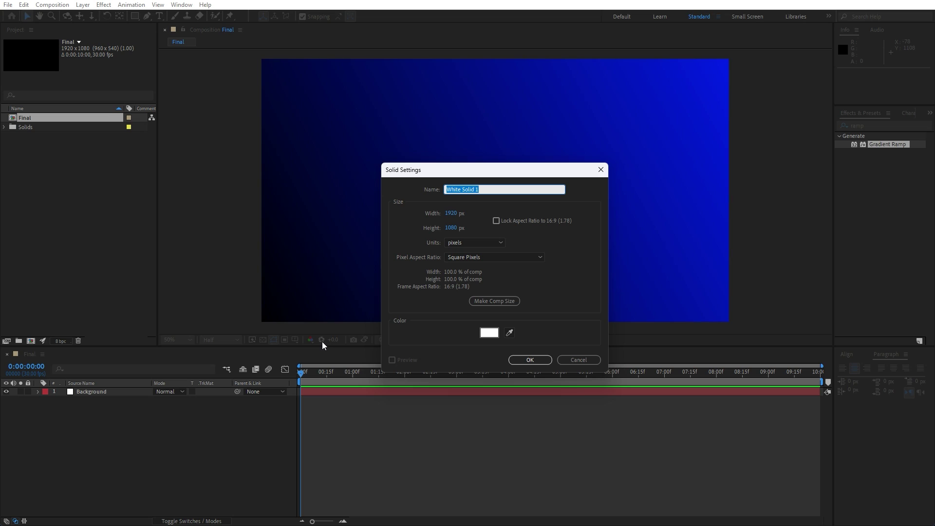
click(451, 214)
text(3840)
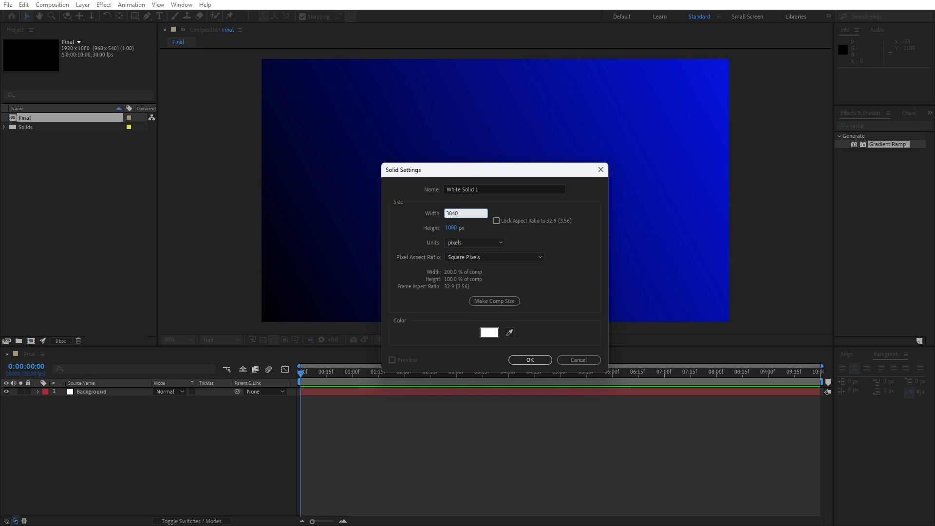
click(455, 228)
text(2160)
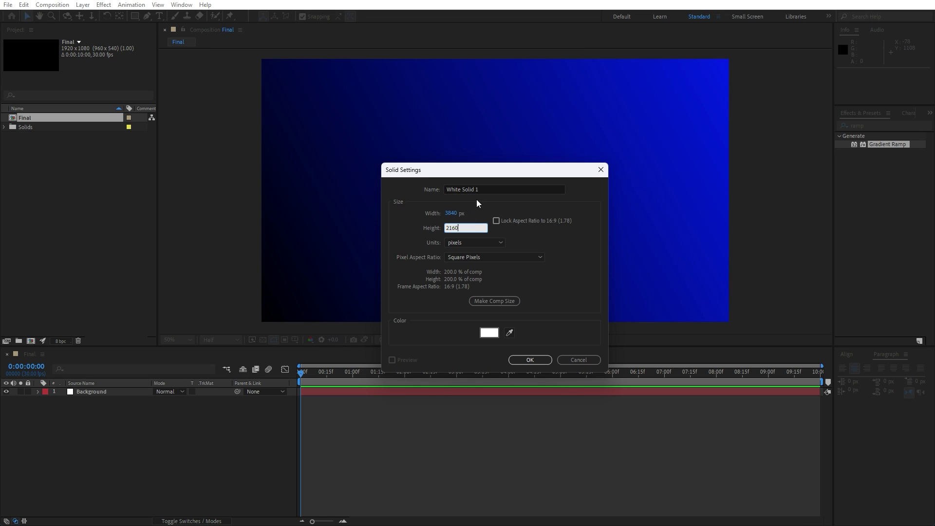
click(491, 190)
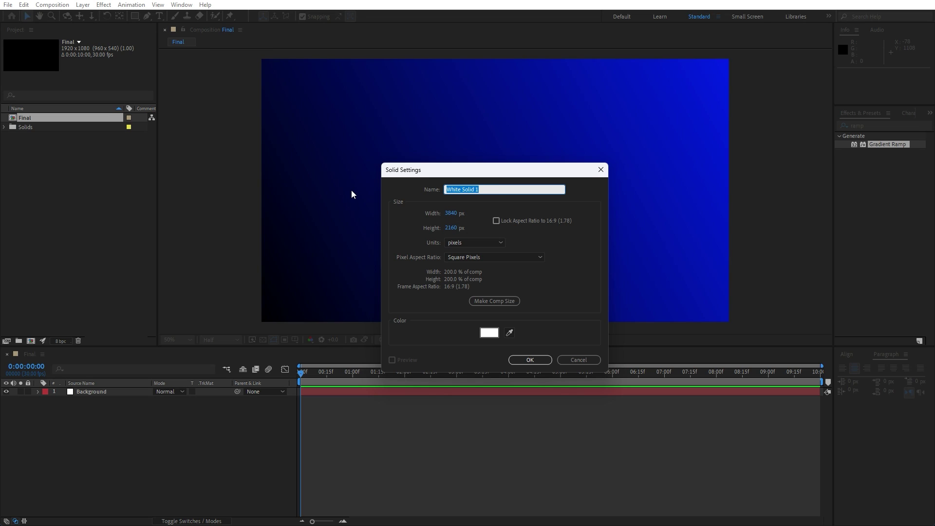
text(Ball Action 01)
click(538, 360)
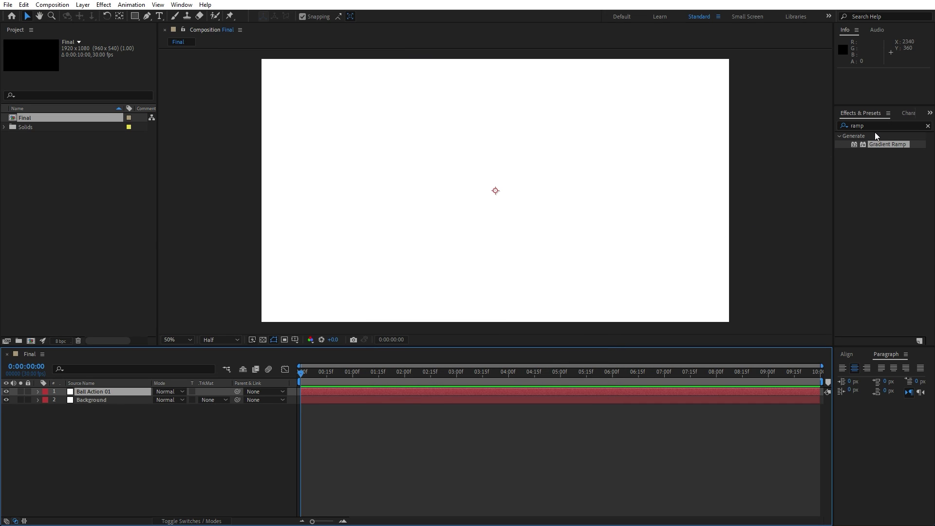
Apply CC Ball Action to Ball Action 01 with Grid Spacing 40 and Ball Size 5
click(885, 124)
text(cc ba)
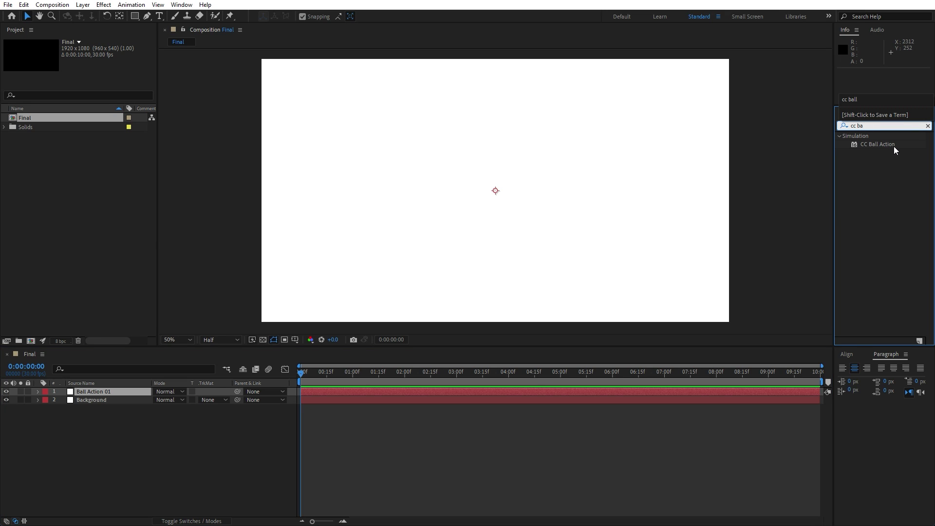
drag(894, 148, 122, 391)
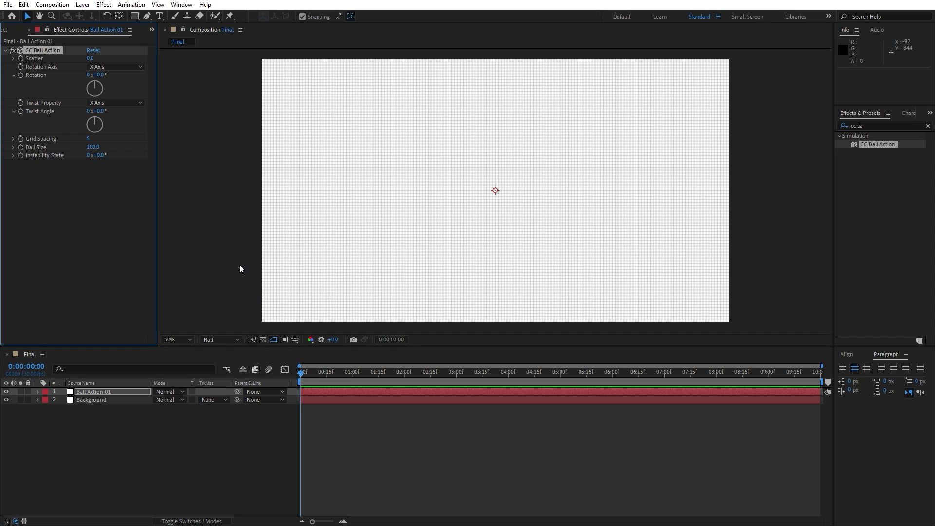
click(88, 139)
text(40)
key(Tab)
text(5)
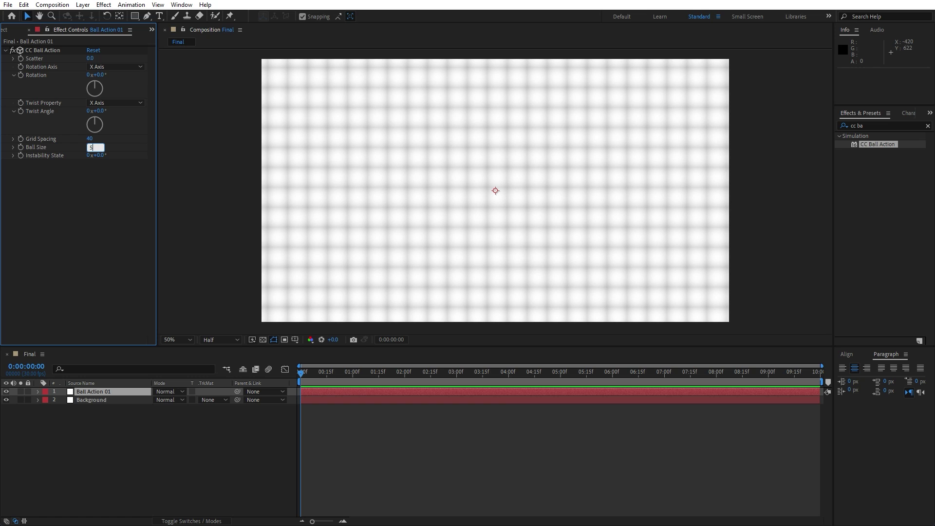
key(Return)
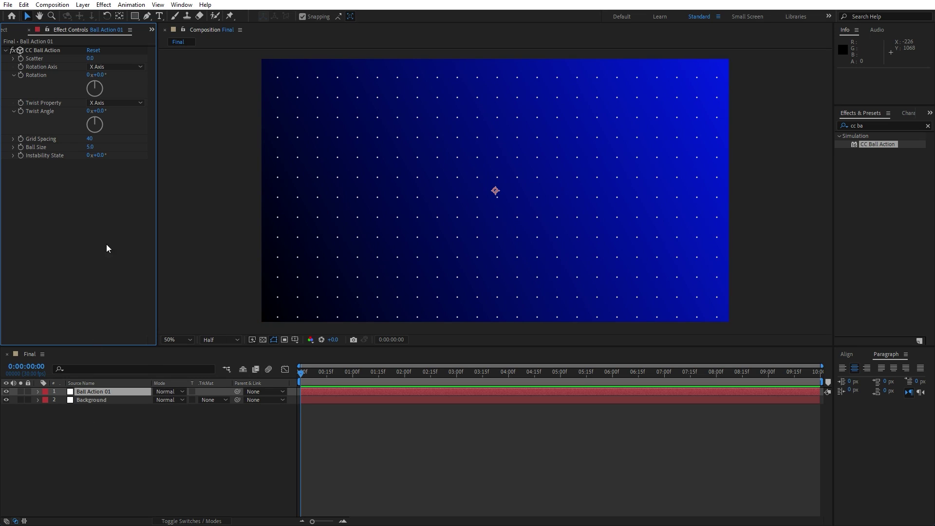
Keyframe Rotation and Twist Angle to reach 1x+0.0° at the last frame
click(20, 74)
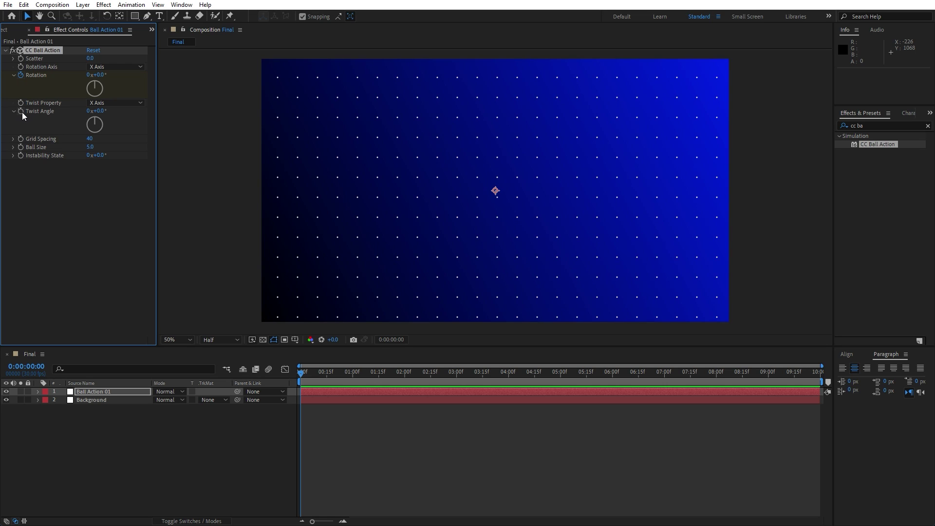
drag(315, 375, 860, 387)
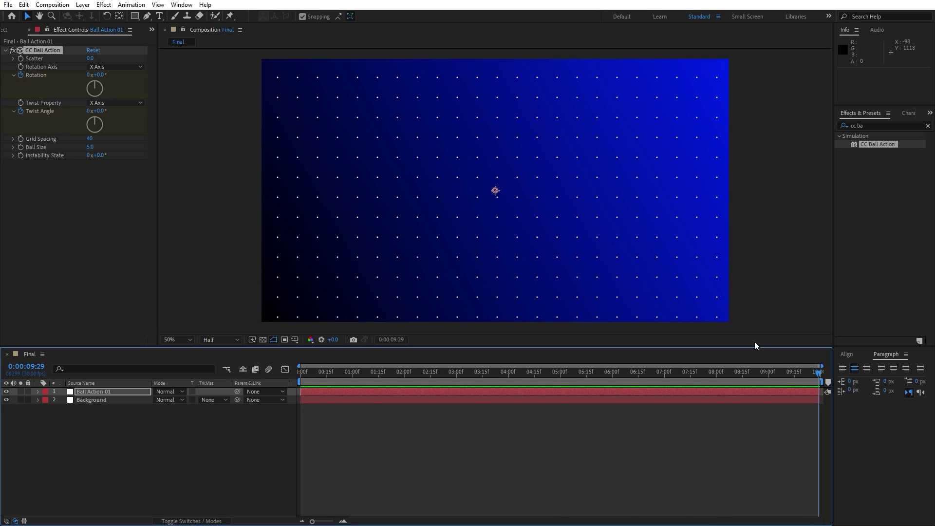
click(87, 75)
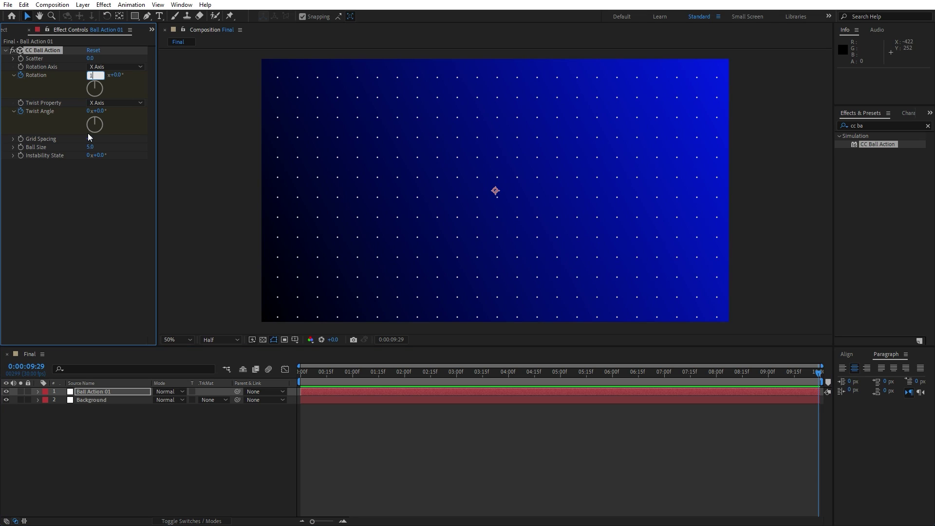
text(1)
key(Tab)
key(Tab)
text(1)
key(Return)
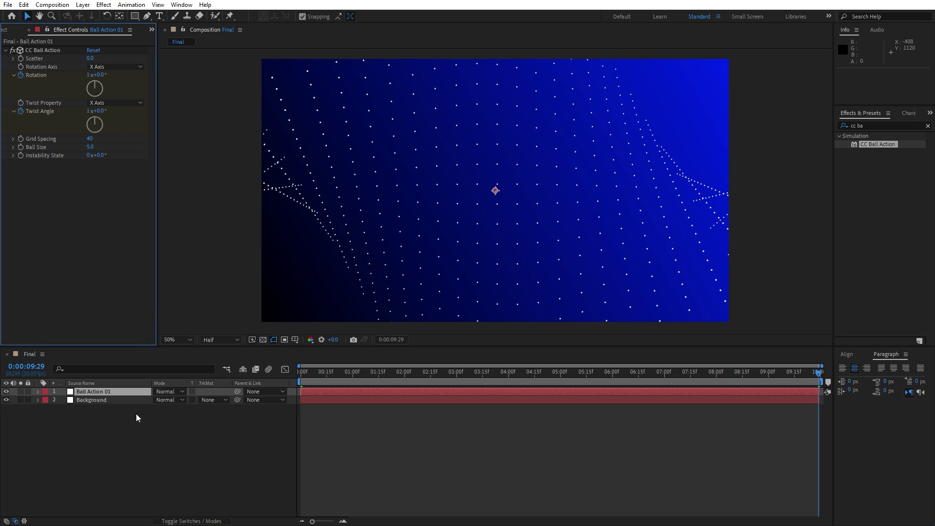
click(101, 390)
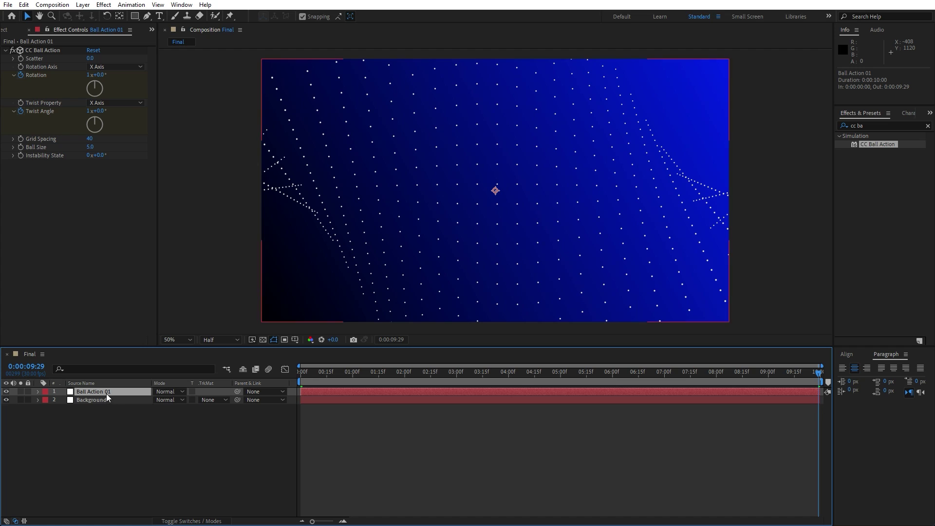
Duplicate Ball Action 01 and rename the copy Ball Action 02
click(23, 5)
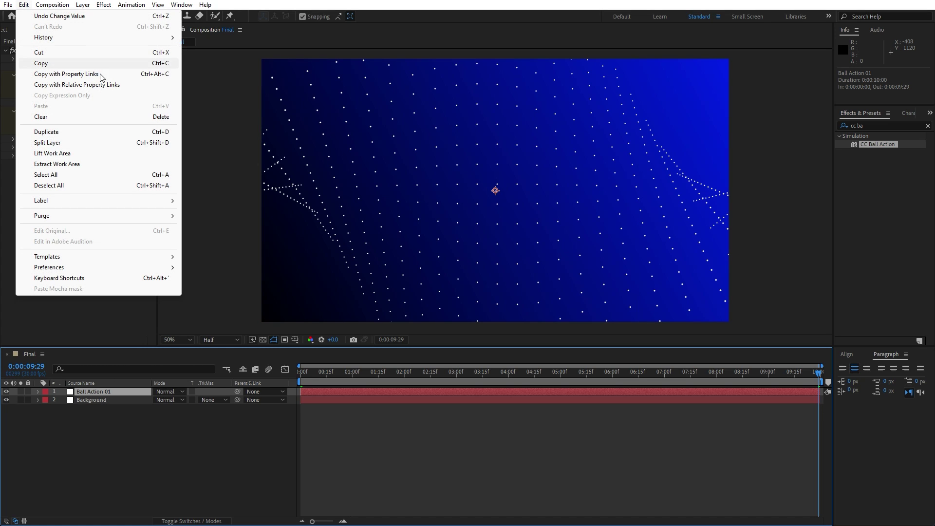
click(68, 133)
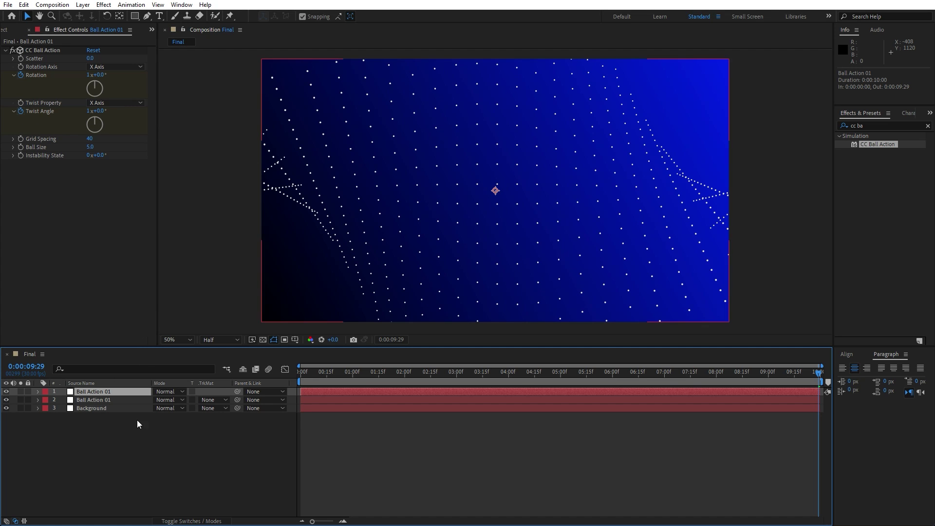
key(Return)
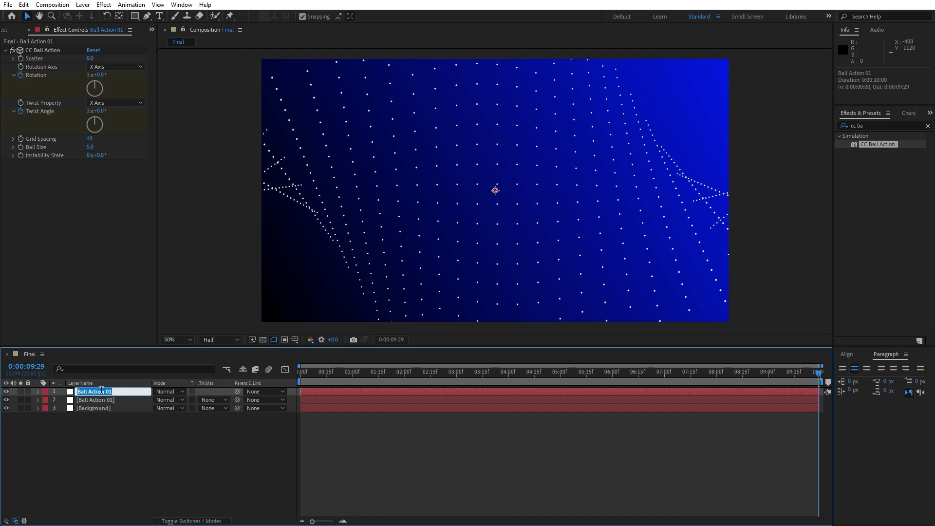
key(End)
key(BackSpace)
text(2)
click(111, 413)
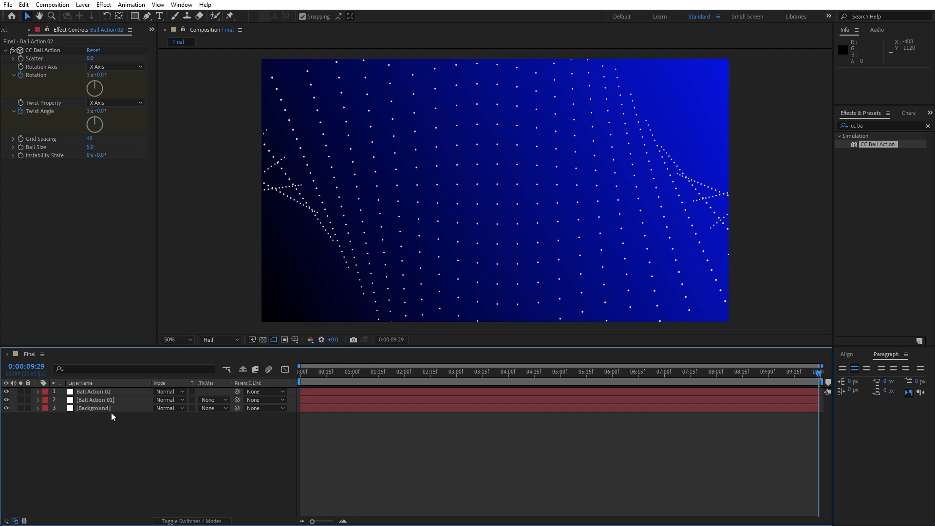
Set Ball Action 02's Rotation Axis and Twist Property to Y Axis
click(109, 391)
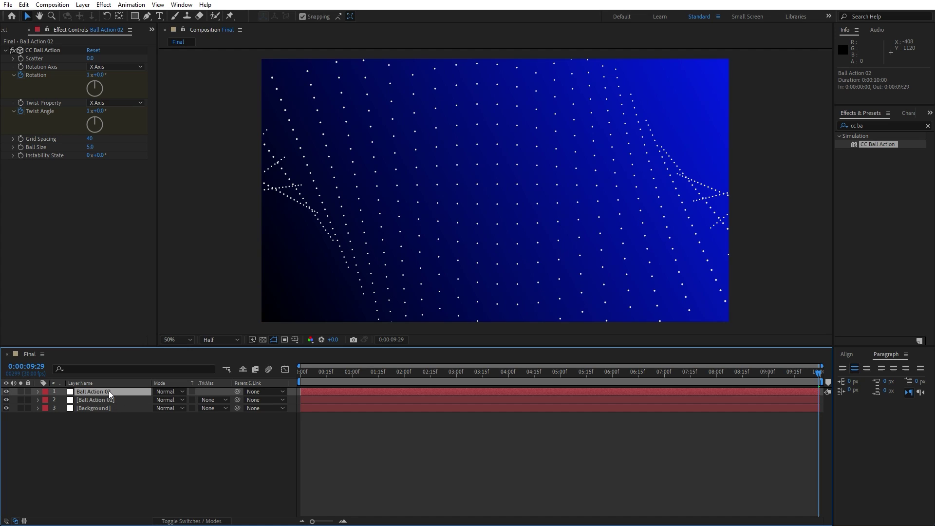
click(106, 66)
click(113, 88)
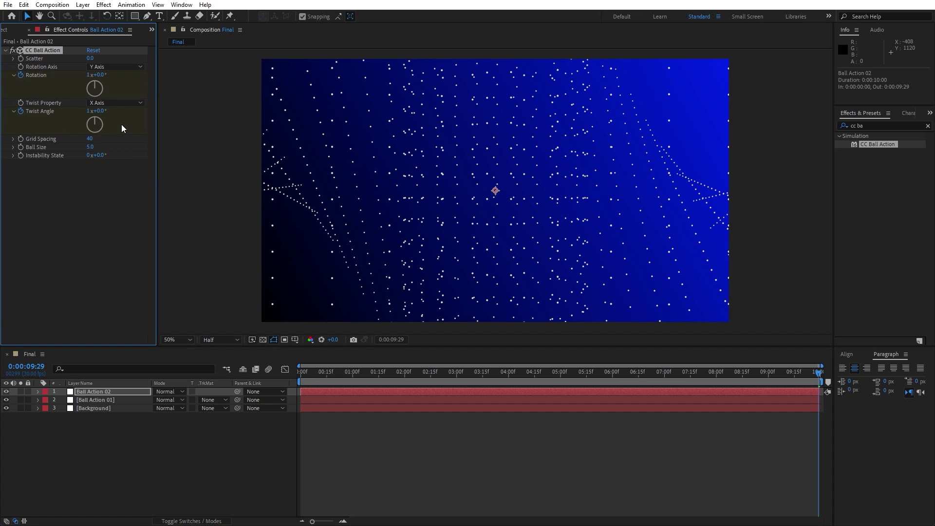
click(116, 102)
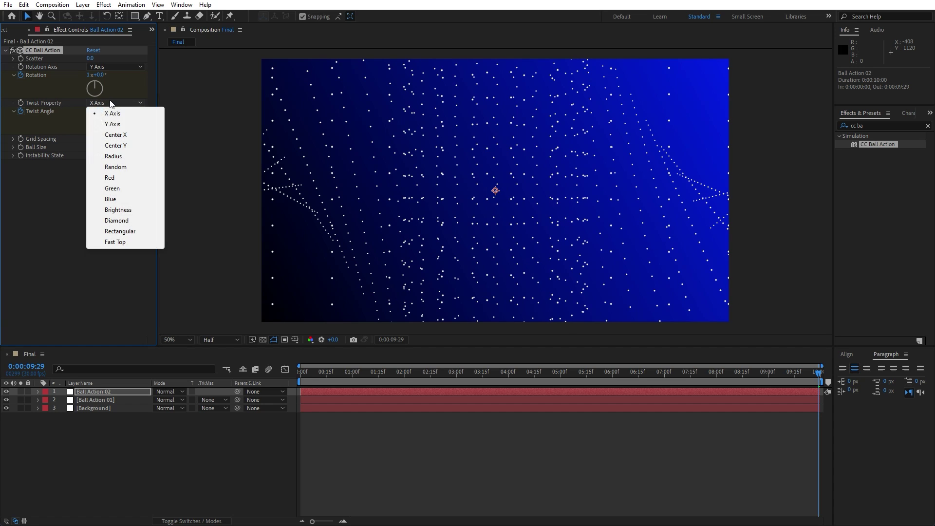
click(121, 124)
click(156, 445)
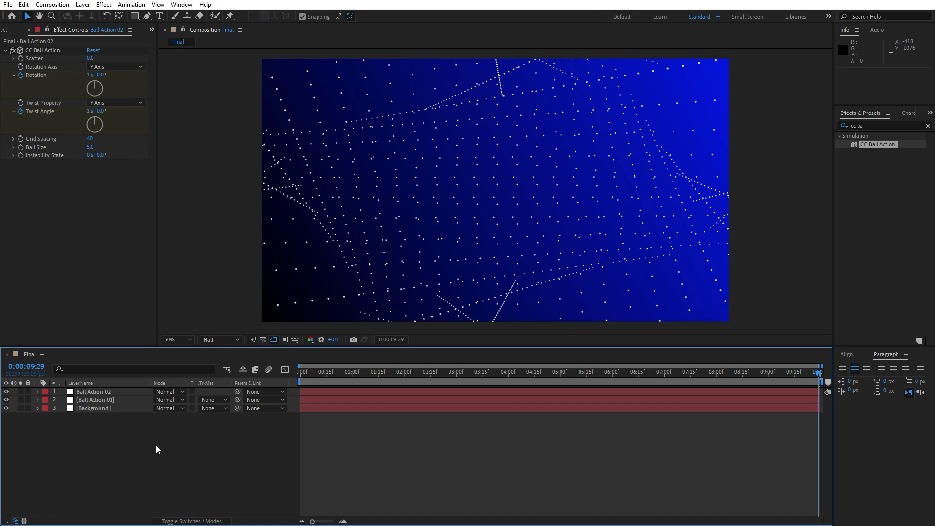
Preview the animation, stop at 0:00:05:08, and select both Ball Action layers
key(space)
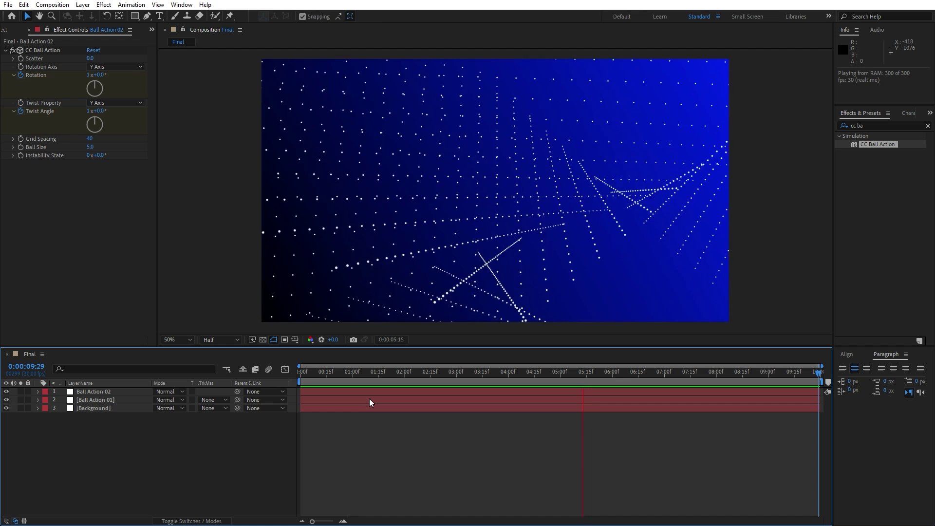
click(565, 374)
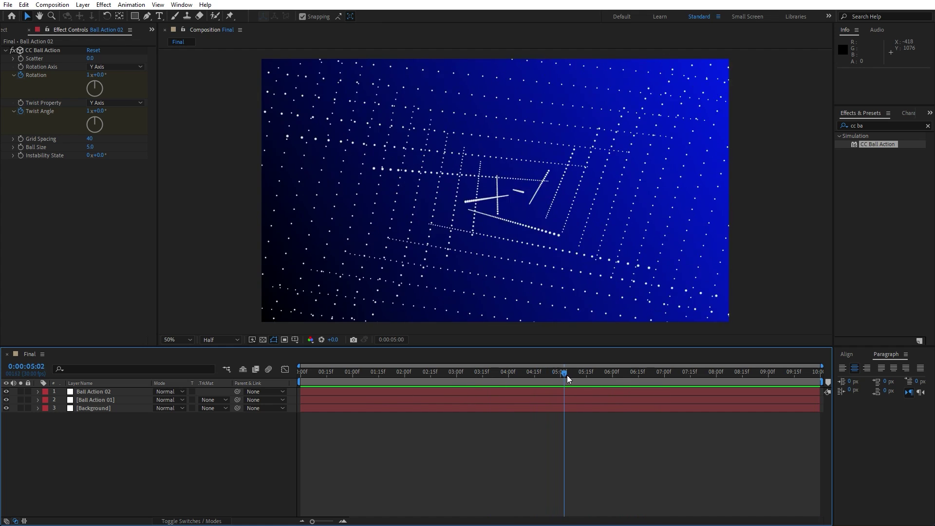
drag(567, 375, 574, 374)
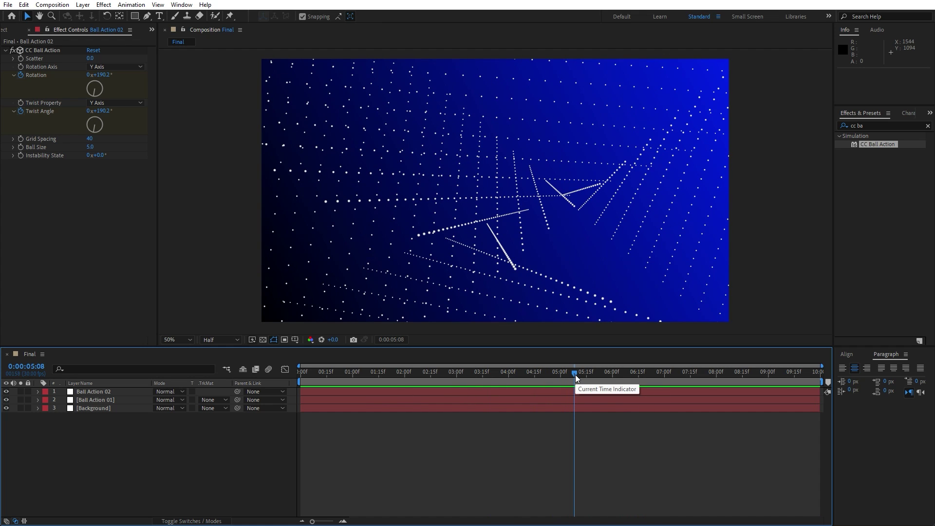
click(118, 396)
shift+click(115, 391)
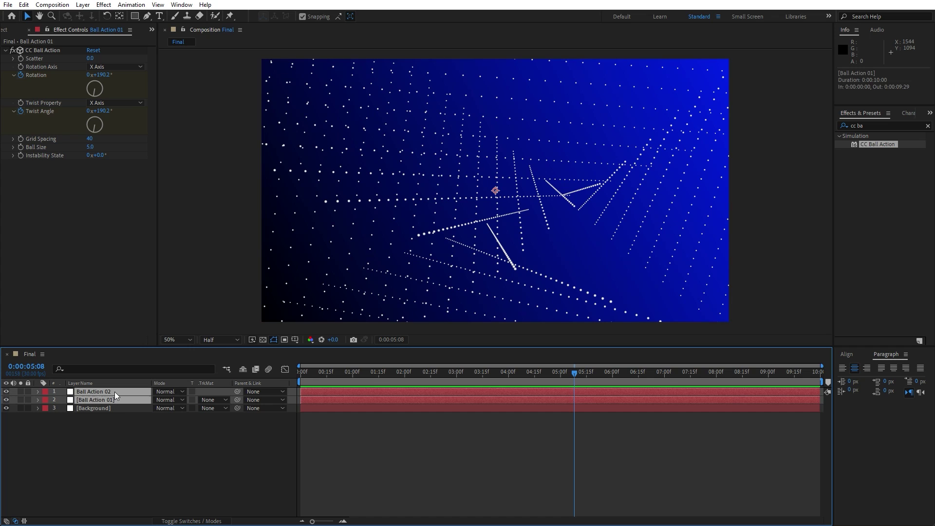
Pre-compose Ball Action 01 and Ball Action 02 into a composition named Part 01
right_click(109, 396)
click(162, 343)
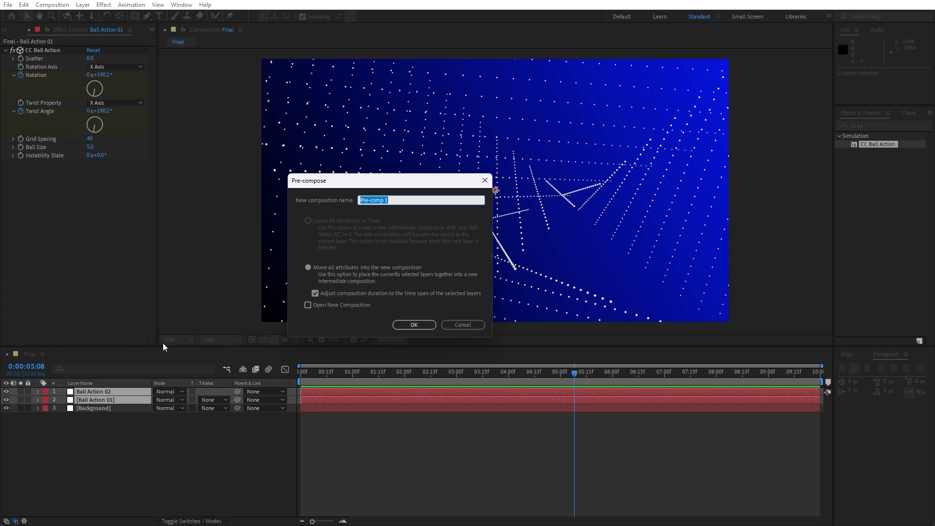
text(Part 01)
click(416, 326)
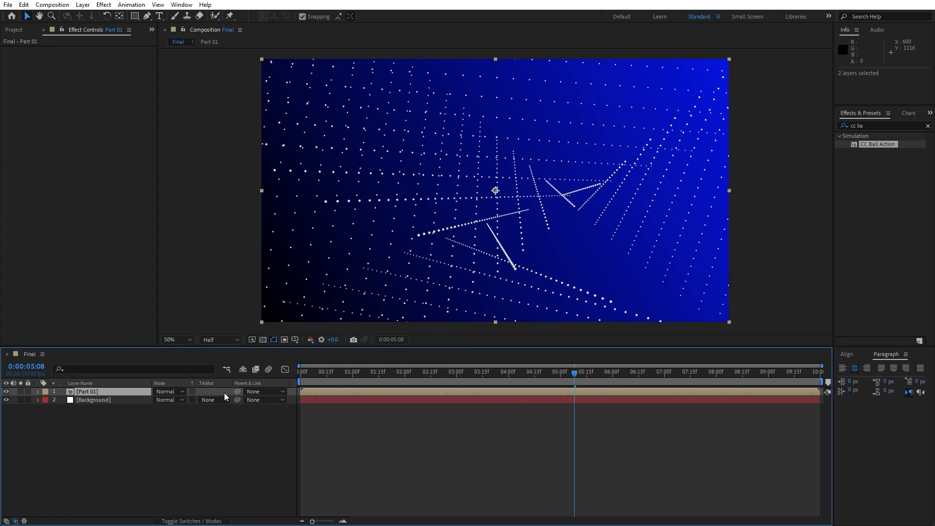
click(866, 126)
Apply Glow to Part 01 with Threshold 50%, Radius 70 and Intensity 0.8
text(glow)
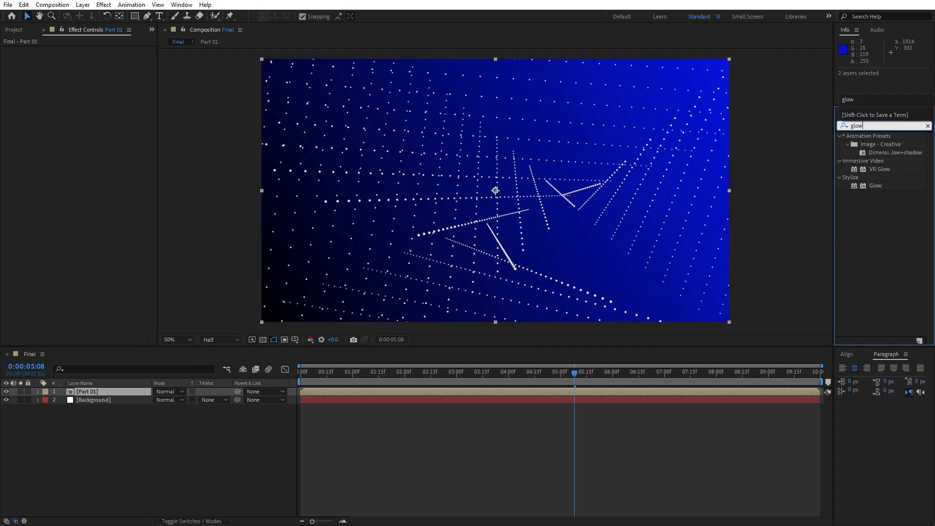
drag(857, 187, 124, 392)
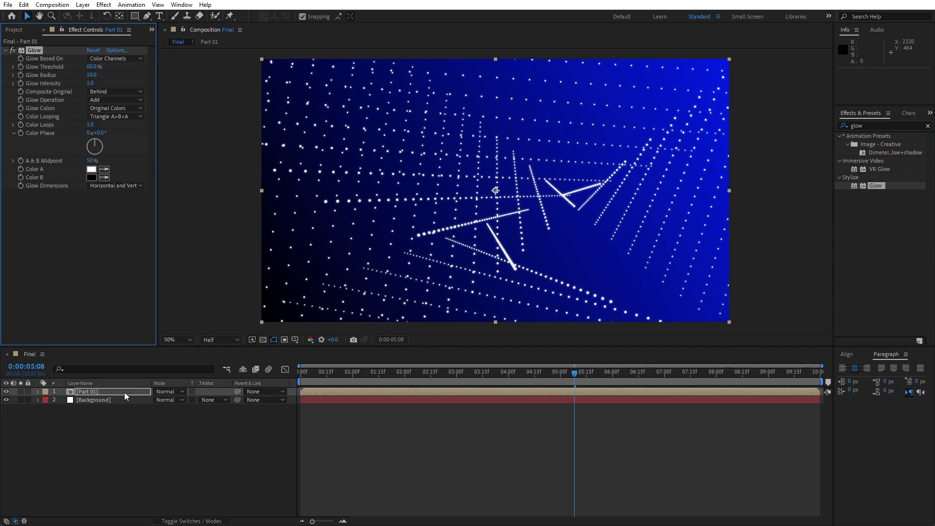
click(92, 67)
text(50)
click(93, 191)
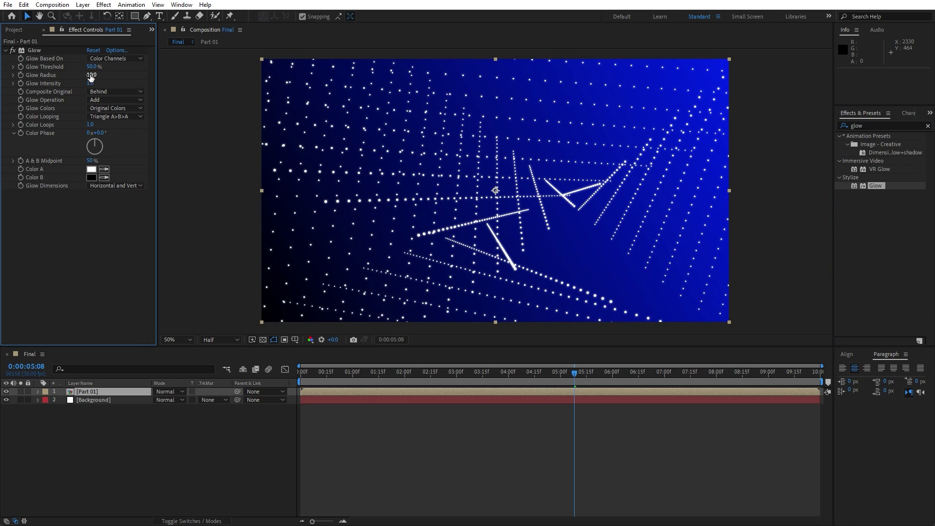
text(70)
click(96, 254)
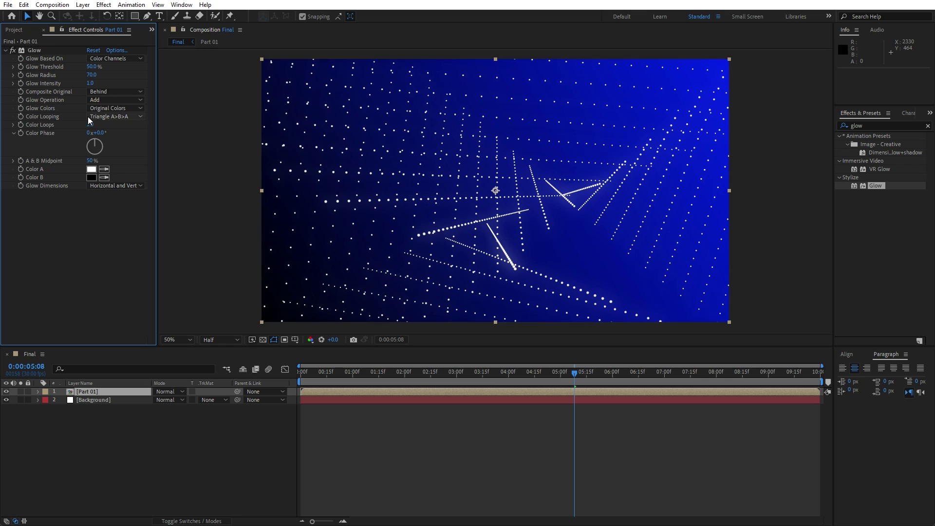
click(90, 84)
text(0.8)
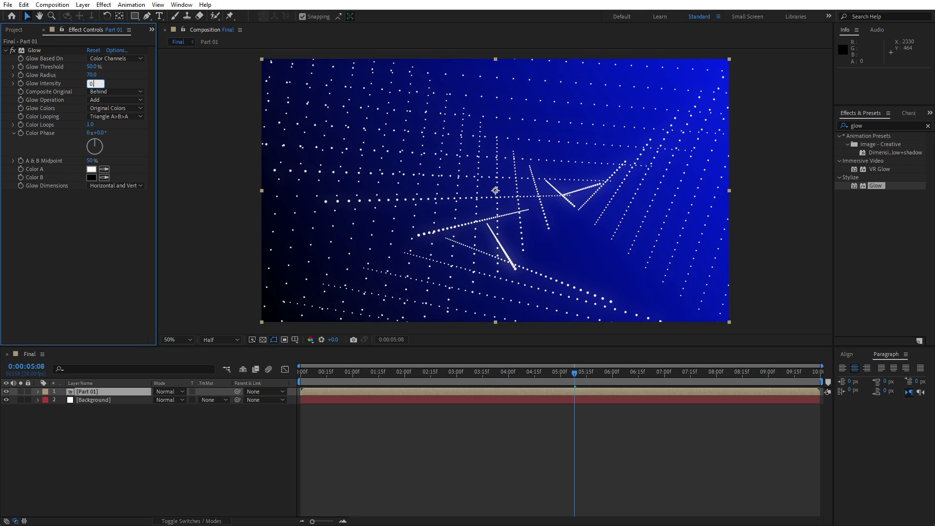
click(121, 252)
Apply Shift Channels to Part 01 with Take Green and Take Blue set to Full Off
click(872, 125)
text(shift)
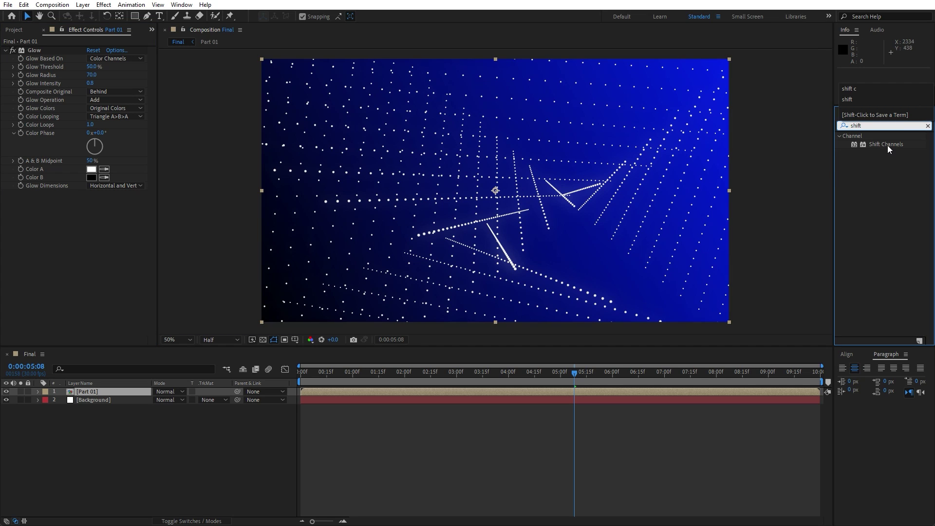
drag(887, 145, 140, 390)
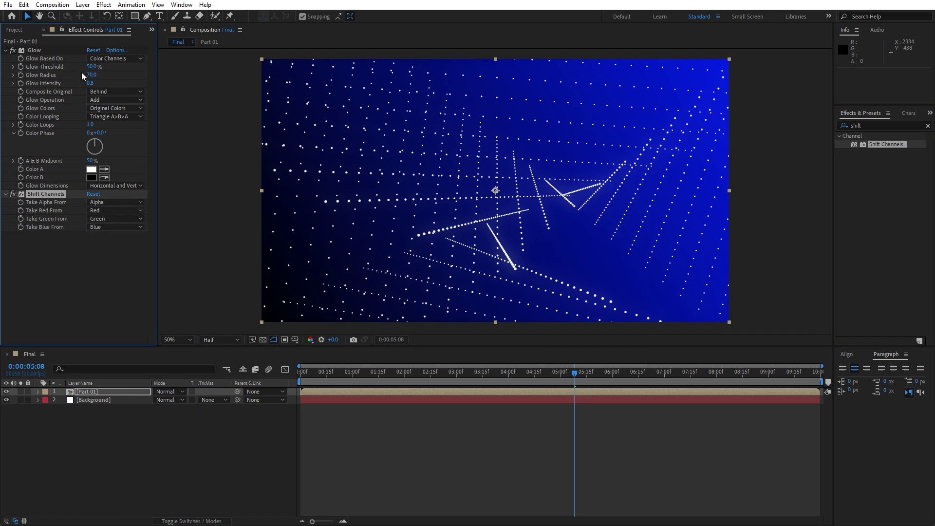
click(6, 51)
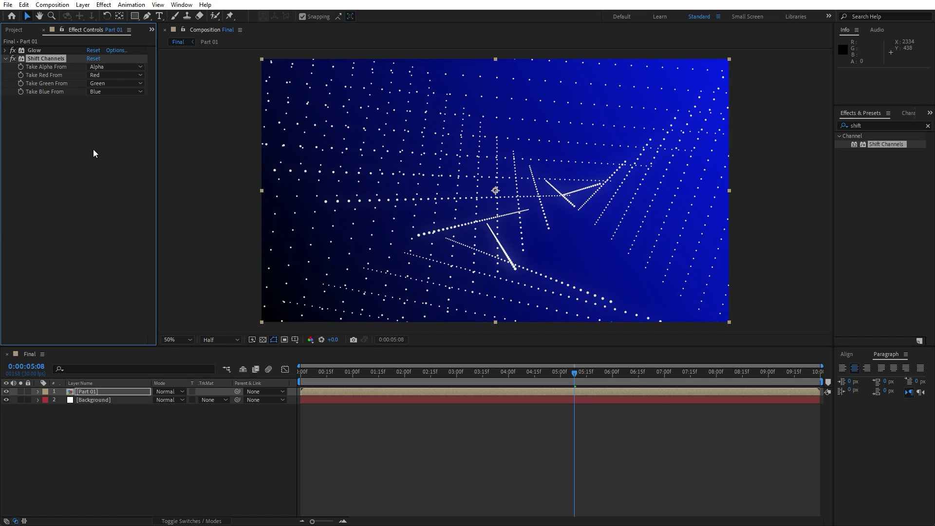
click(110, 83)
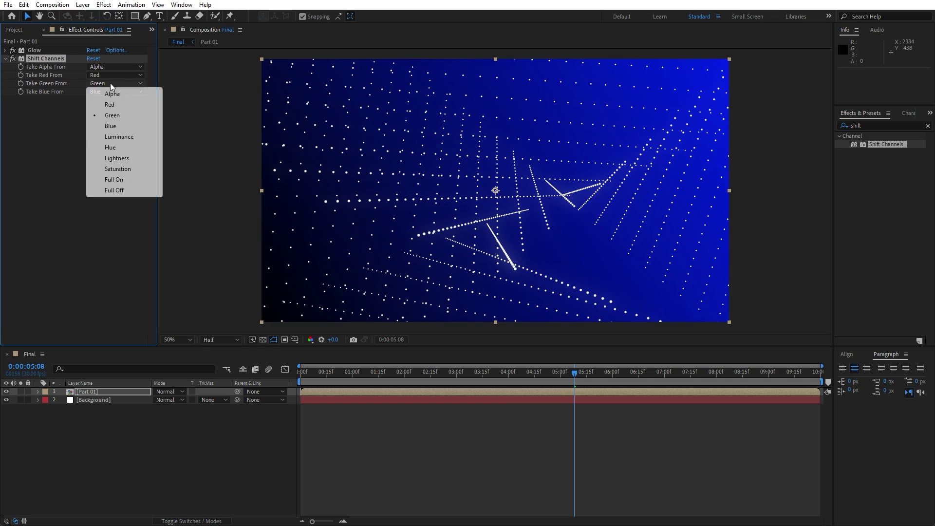
click(118, 189)
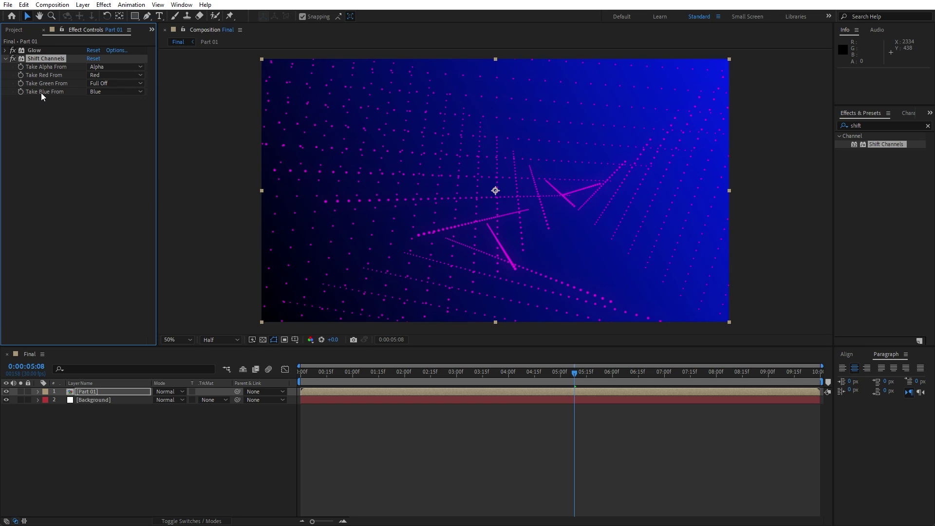
click(102, 92)
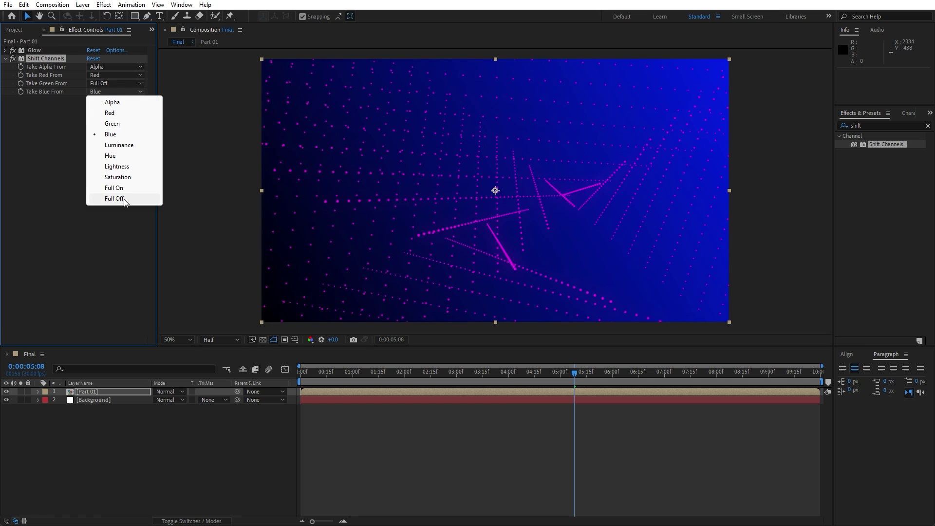
click(123, 199)
click(5, 58)
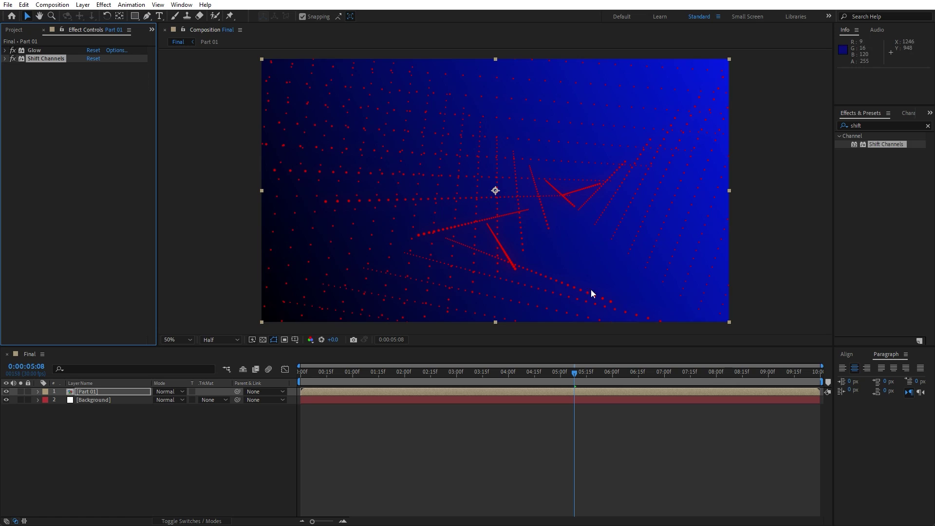
Apply CC Glue Gun to Part 01 with Stroke Width 150 and Density 50
click(878, 126)
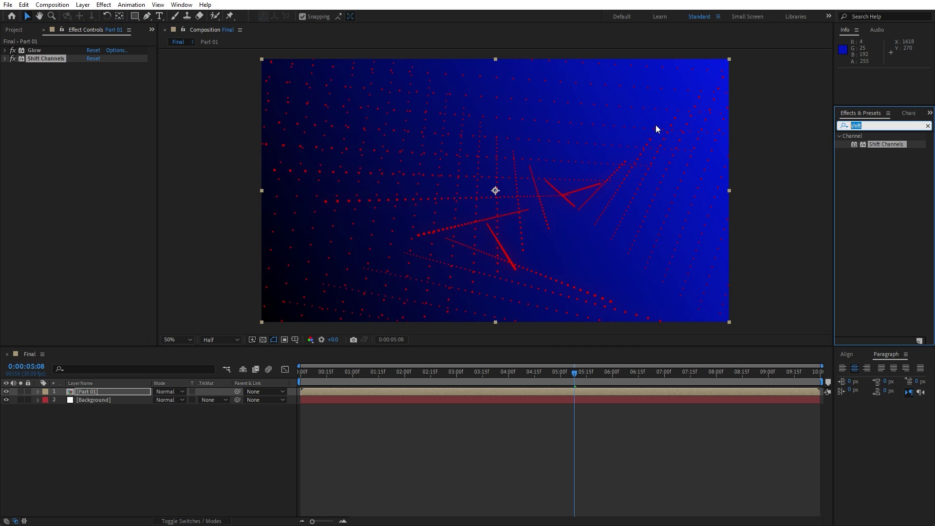
text(cc glu)
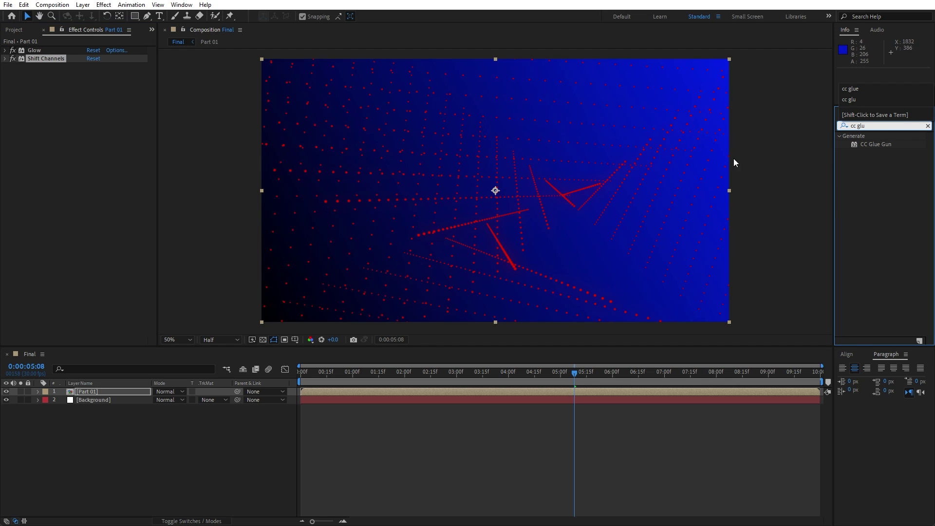
drag(876, 144, 96, 393)
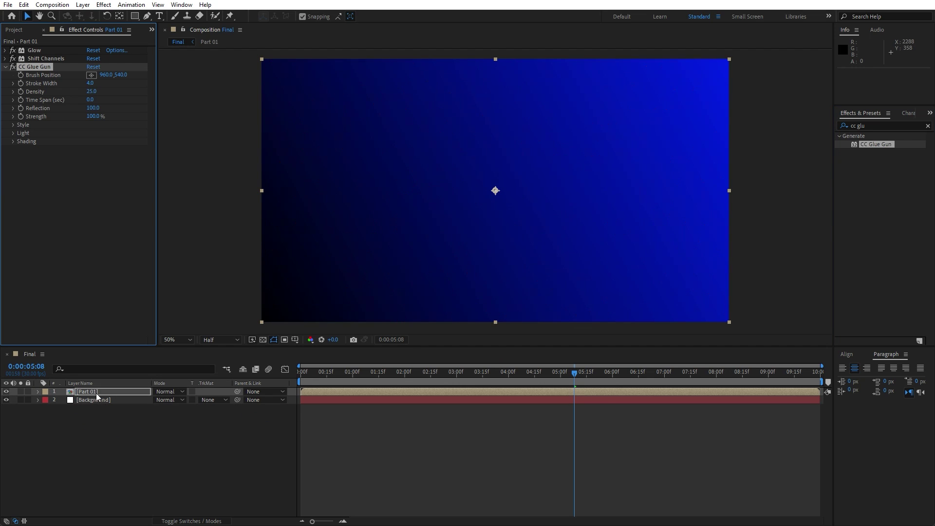
click(91, 84)
text(150)
click(102, 214)
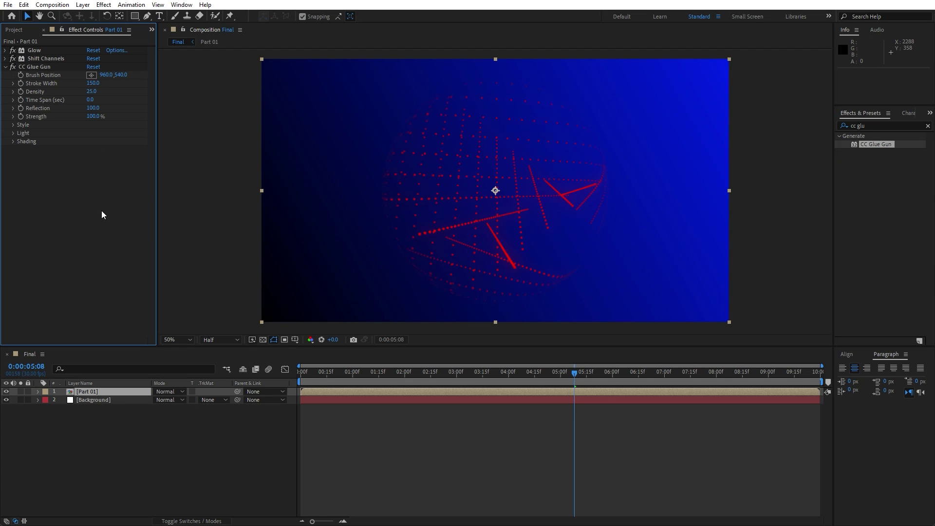
click(91, 91)
text(50)
click(103, 251)
Preview the render, then set Part 01's blending mode to Lighten
mouse_move(319, 379)
mouse_down()
mouse_move(493, 381)
mouse_move(329, 380)
mouse_up()
key(space)
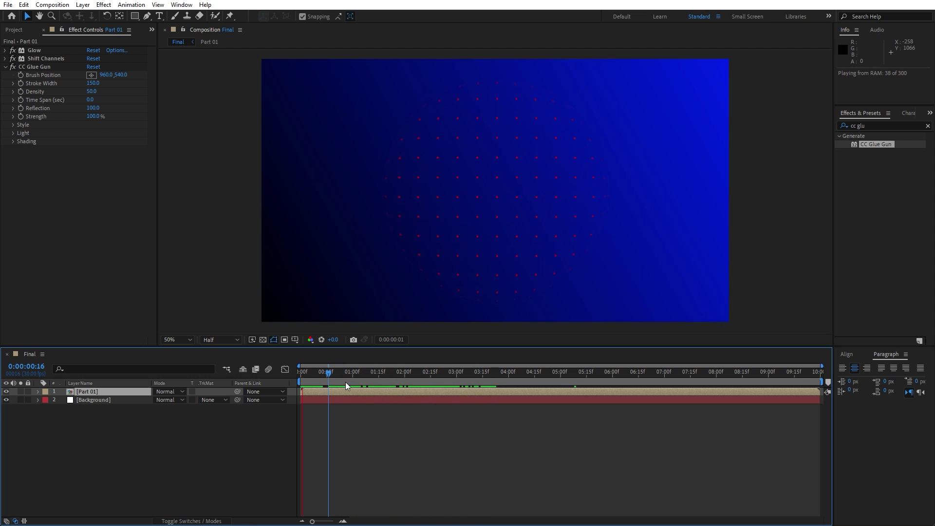
drag(436, 377, 463, 375)
click(8, 68)
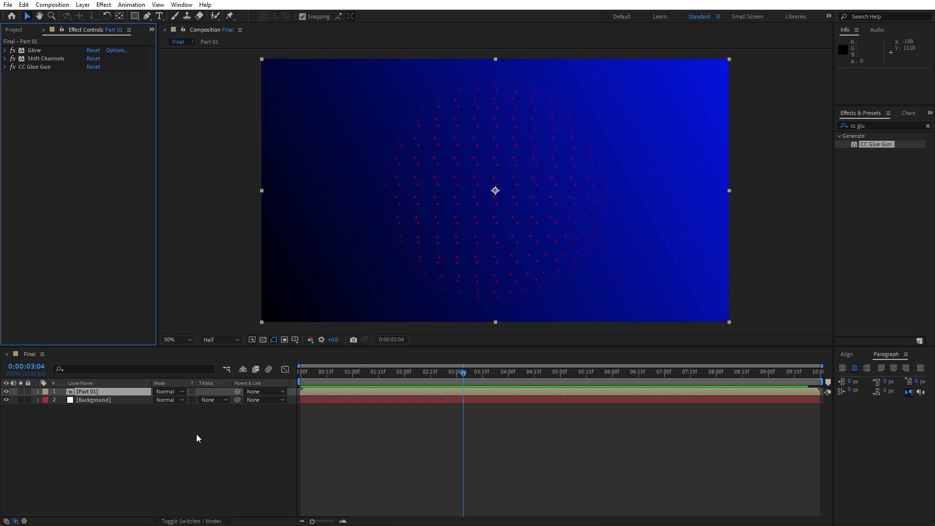
click(168, 391)
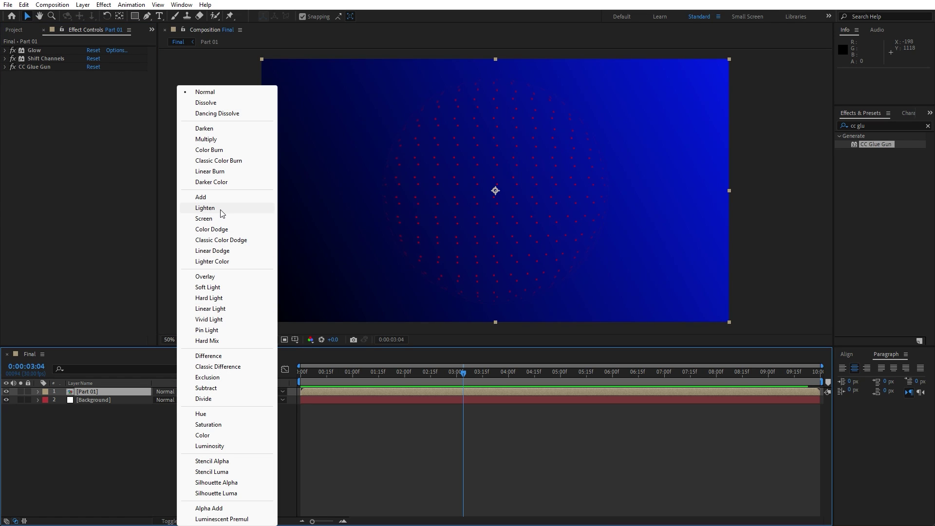
click(221, 213)
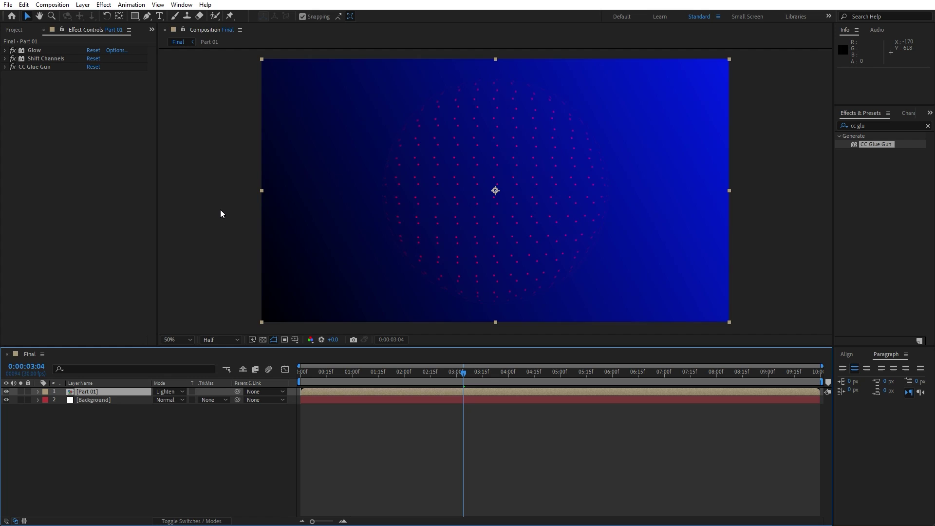
click(112, 455)
click(97, 394)
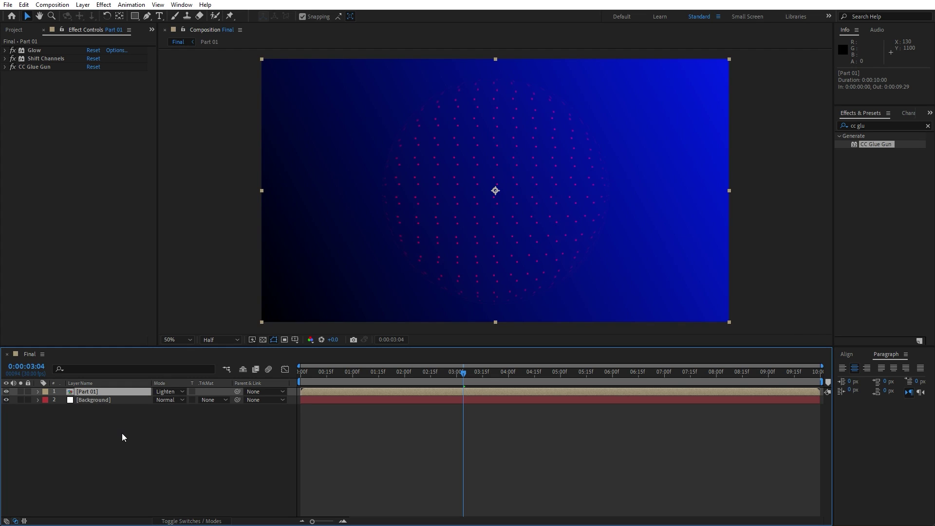
Duplicate Part 01 and delete CC Glue Gun from the copy
key(ctrl+d)
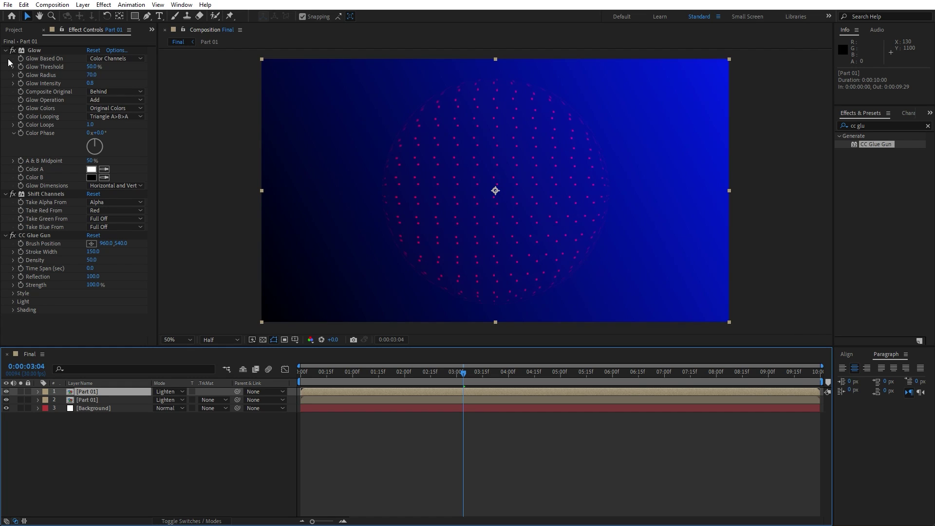
click(34, 99)
click(35, 100)
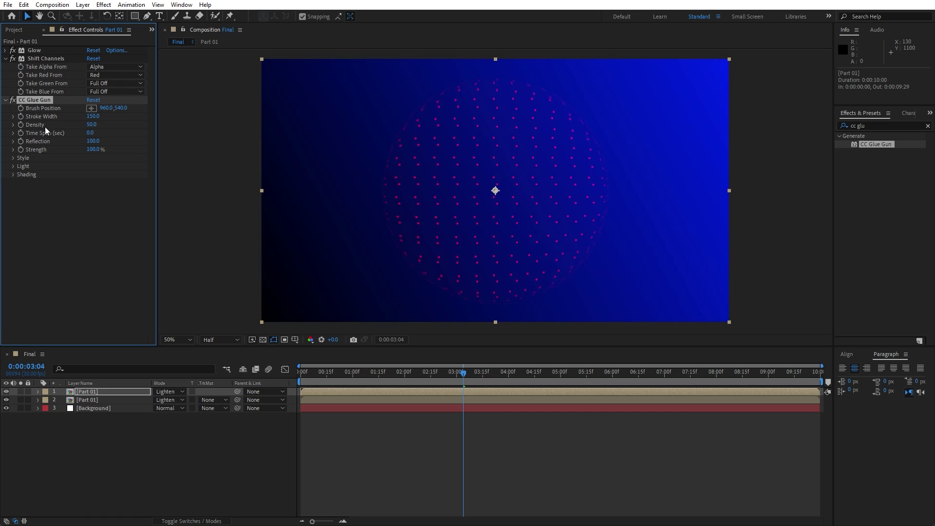
key(Delete)
Scale the top Part 01 copy to 102% and duplicate it once more
click(95, 389)
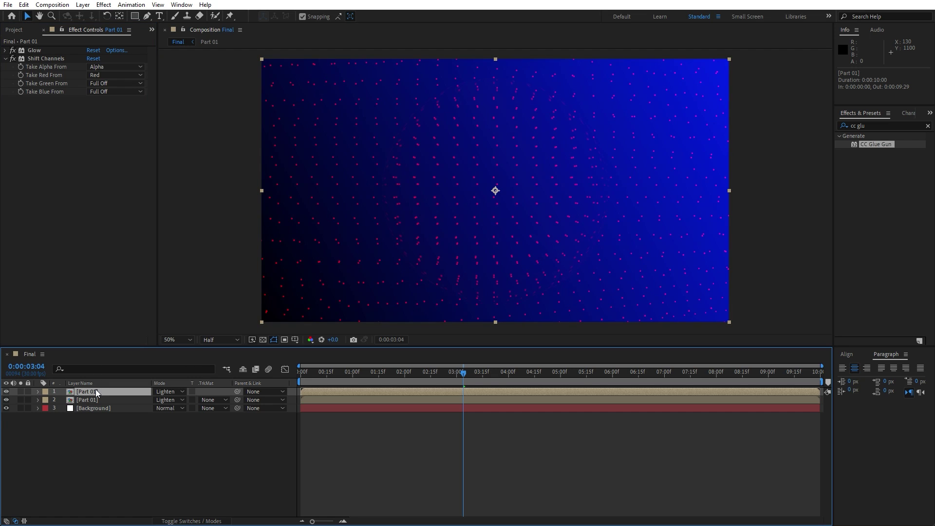
key(s)
click(167, 400)
text(105)
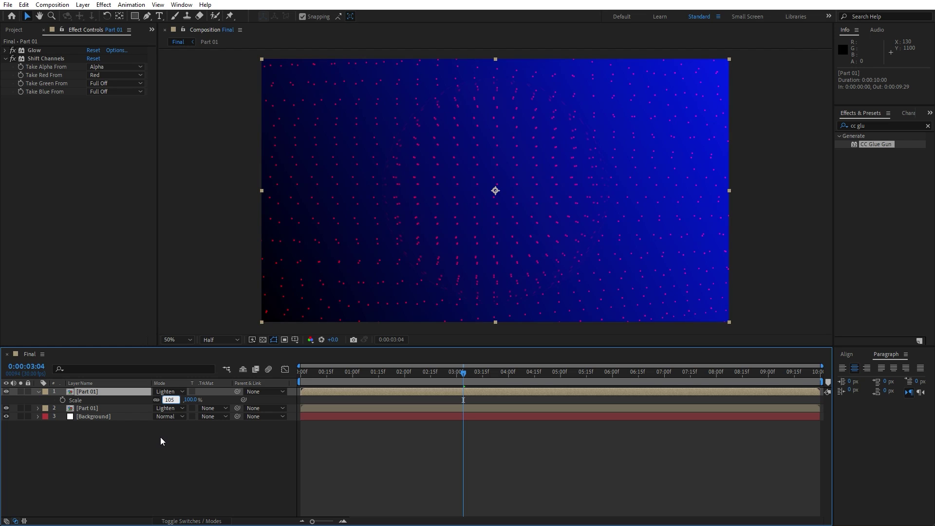
key(BackSpace)
text(2)
click(161, 445)
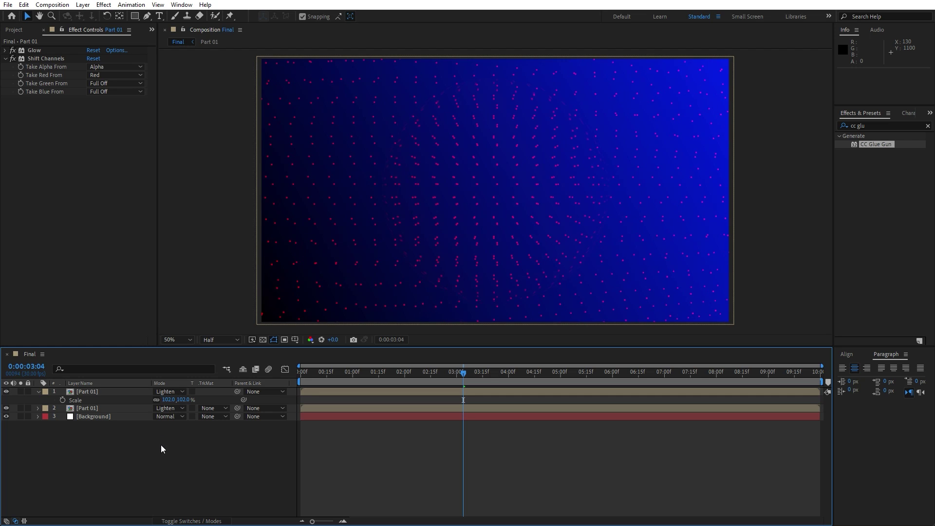
click(107, 393)
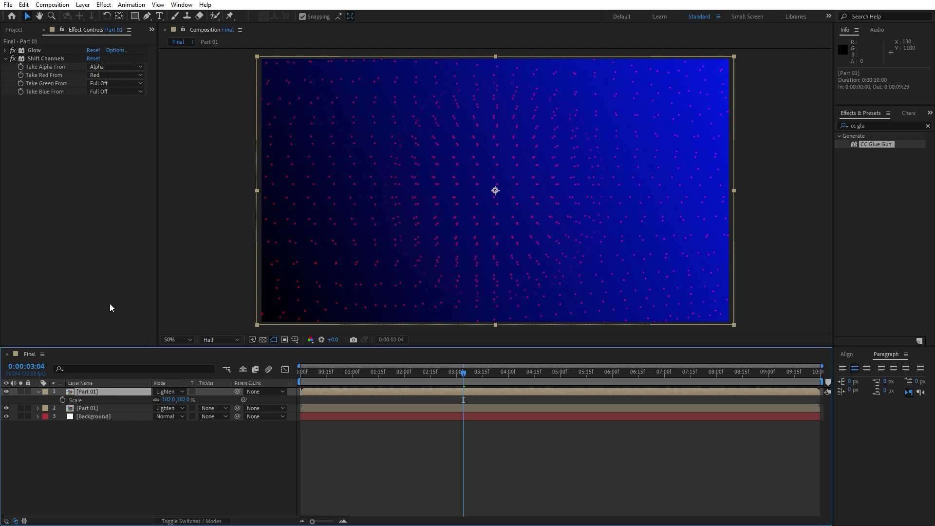
key(ctrl+d)
Scale the new top Part 01 copy to 105%
key(s)
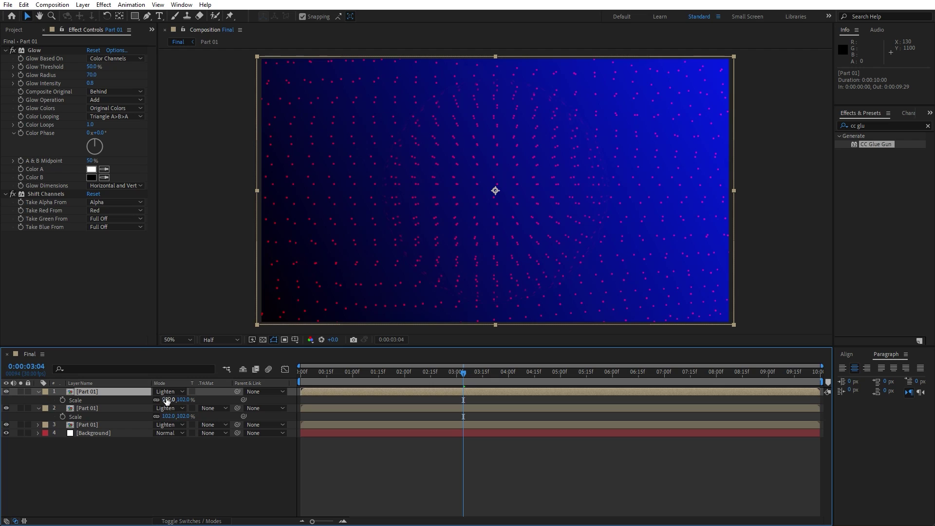
click(168, 399)
text(105)
click(175, 473)
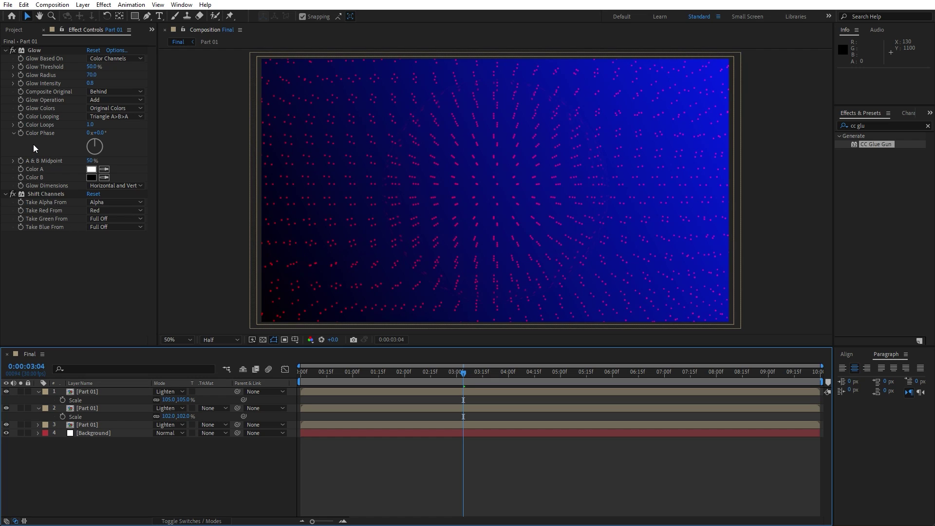
In Shift Channels, set Take Red From to Full Off and Take Blue From to Blue, then preview
click(106, 213)
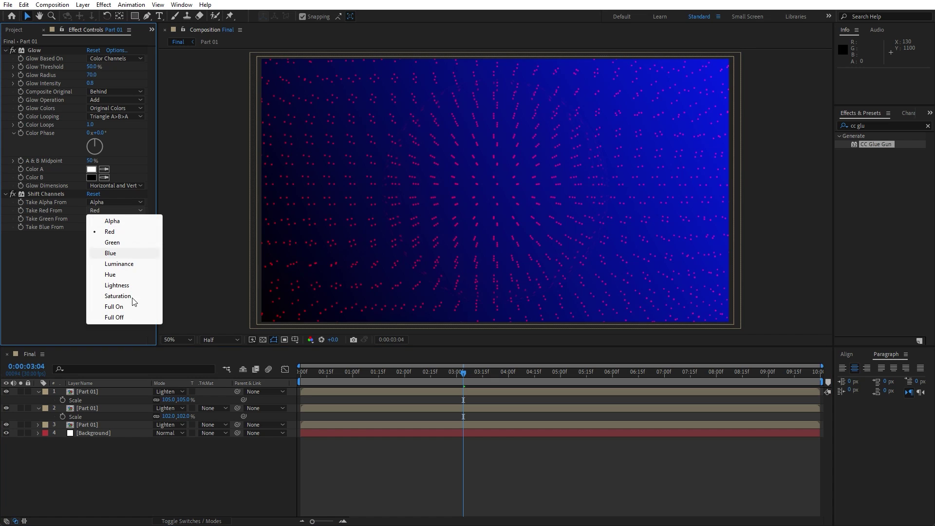
click(122, 316)
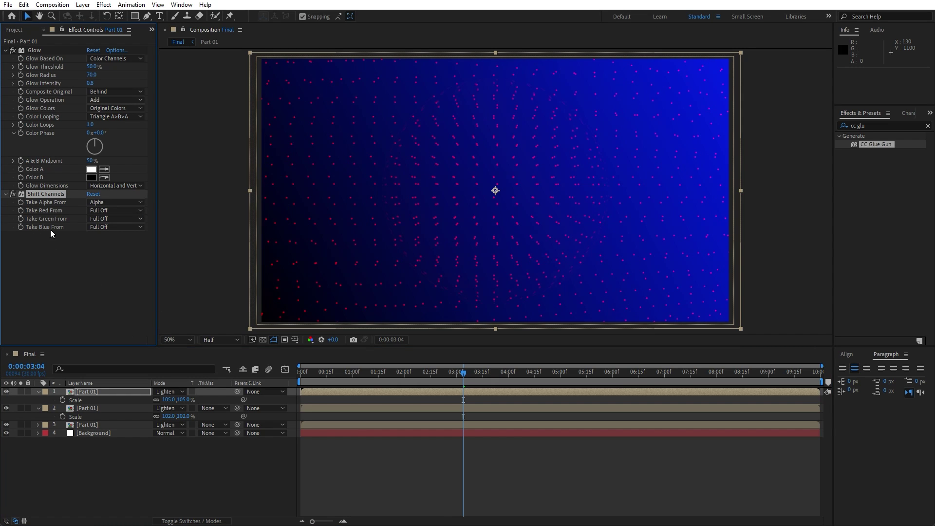
click(113, 227)
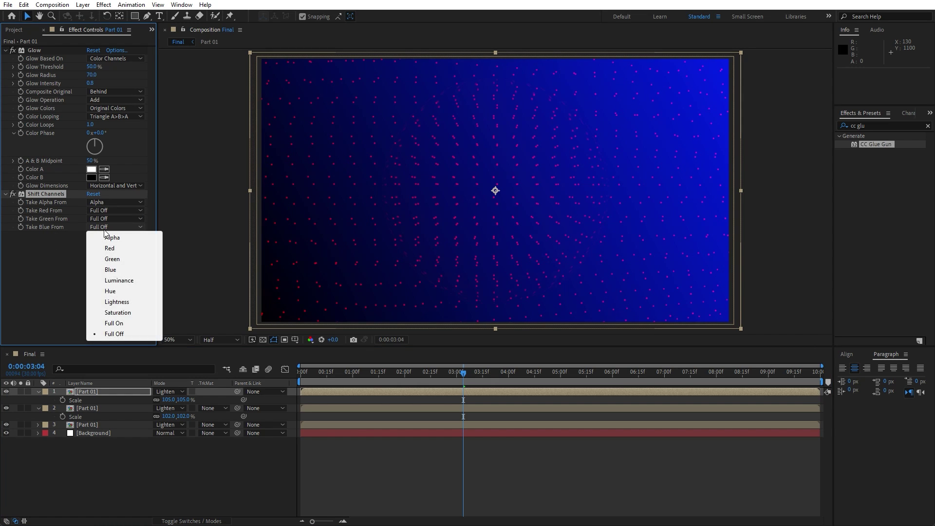
click(115, 270)
click(103, 484)
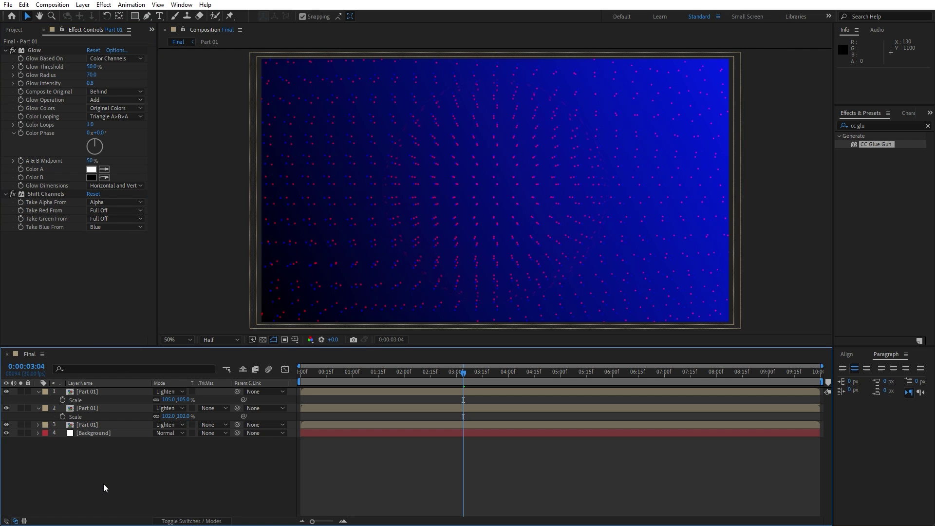
key(space)
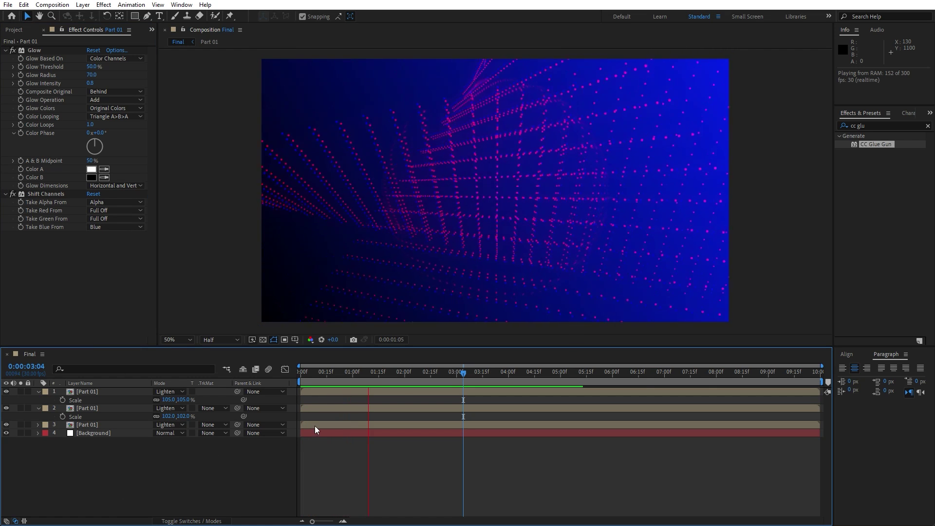
Preview the animation, stopping at 4:15
click(431, 374)
key(space)
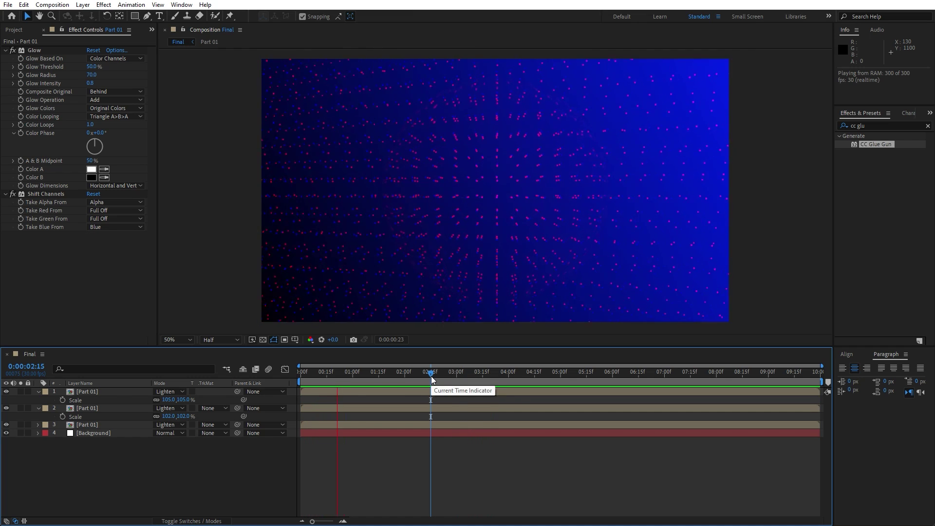
click(533, 375)
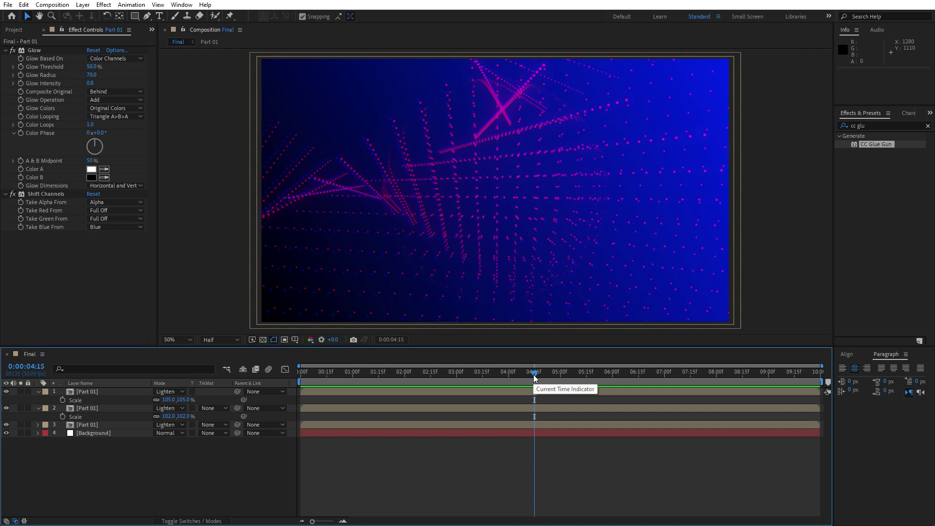
Collapse the Scale rows and duplicate the top Part 01 layer, revealing the copy's Scale
click(54, 391)
click(38, 392)
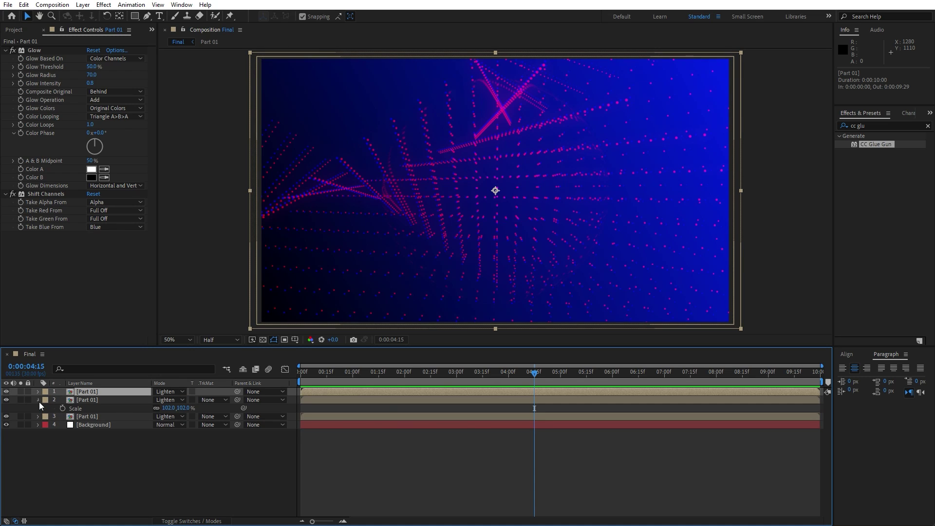
click(39, 401)
key(ctrl+d)
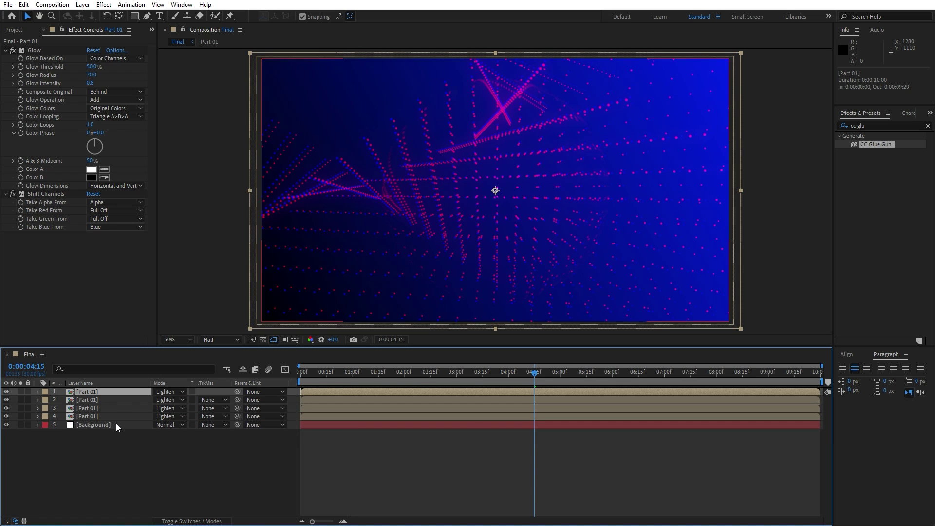
key(s)
click(168, 400)
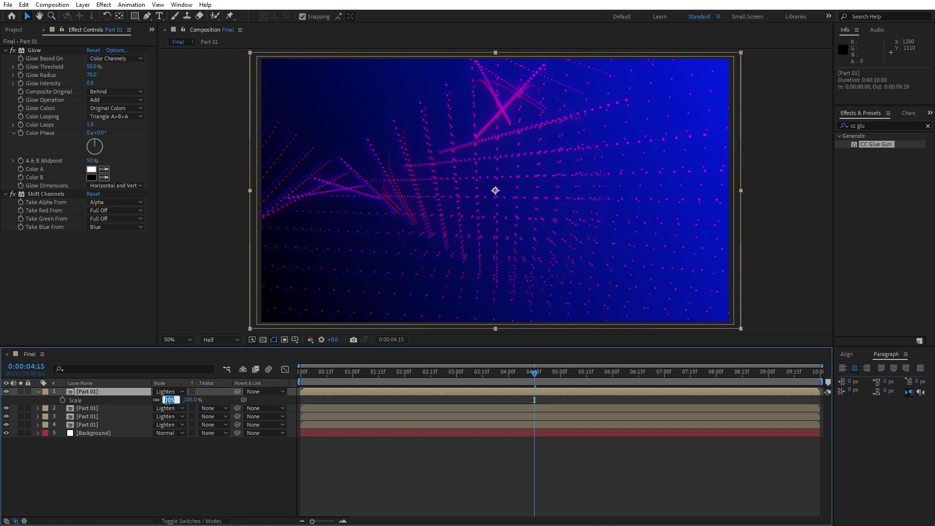
Scale the top copy to 110%, set its mode to Normal, and delete its Shift Channels effect
text(110)
click(185, 435)
click(168, 393)
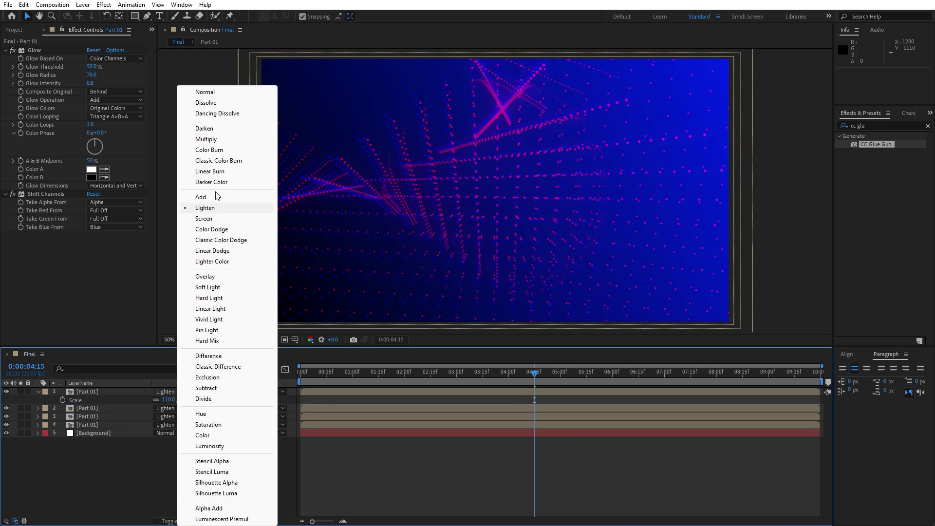
click(205, 92)
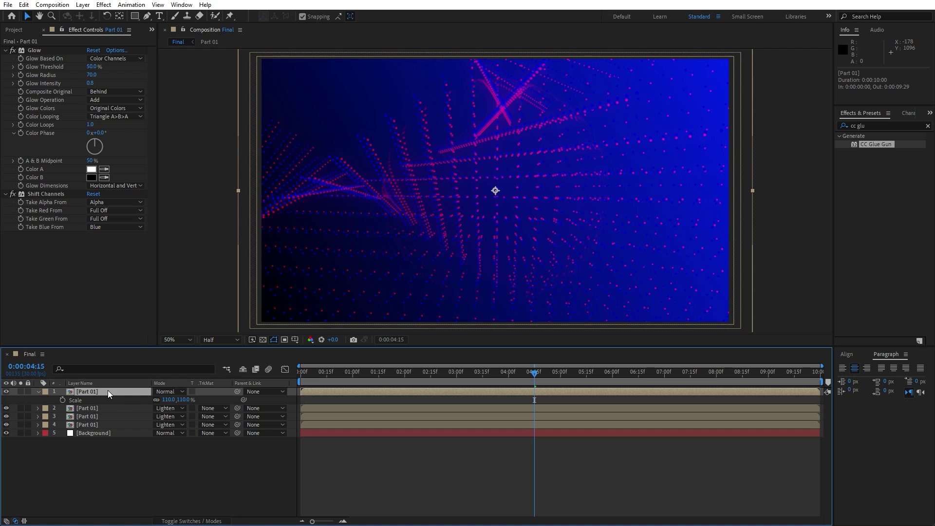
click(58, 196)
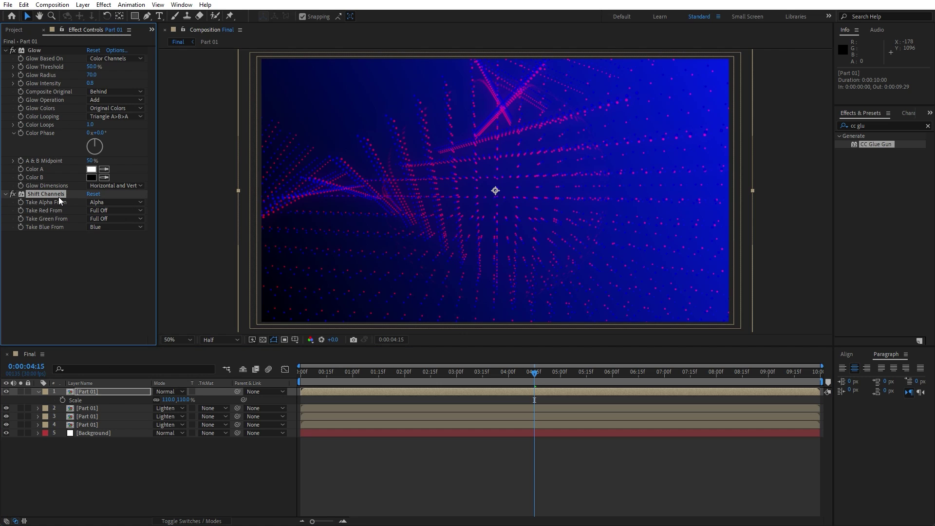
key(Delete)
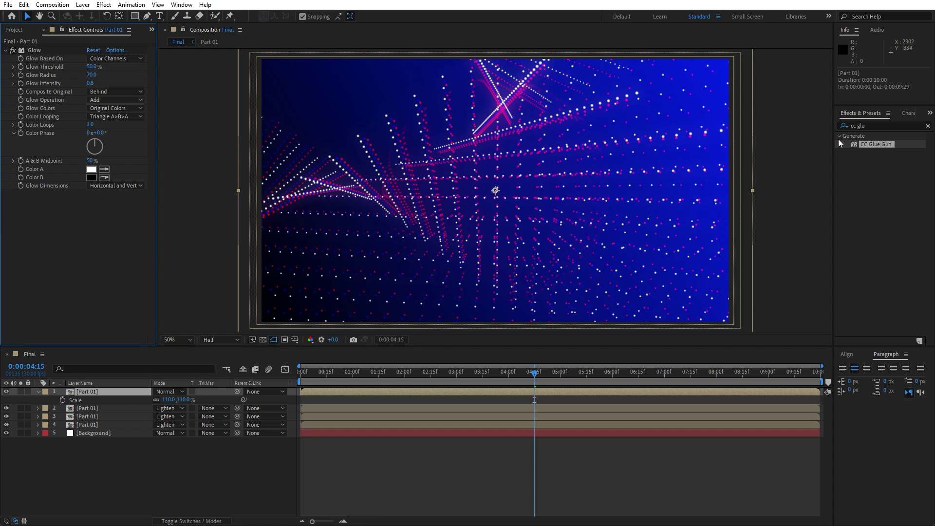
Apply Tritone to the top Part 01 copy with Highlights colour 00A2FF
click(871, 126)
text(tr)
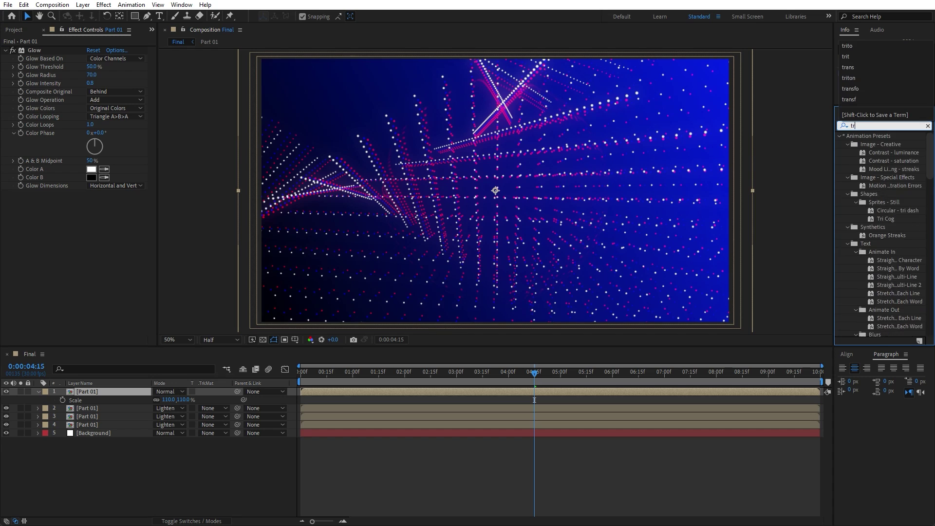
text(ito)
drag(882, 145, 61, 49)
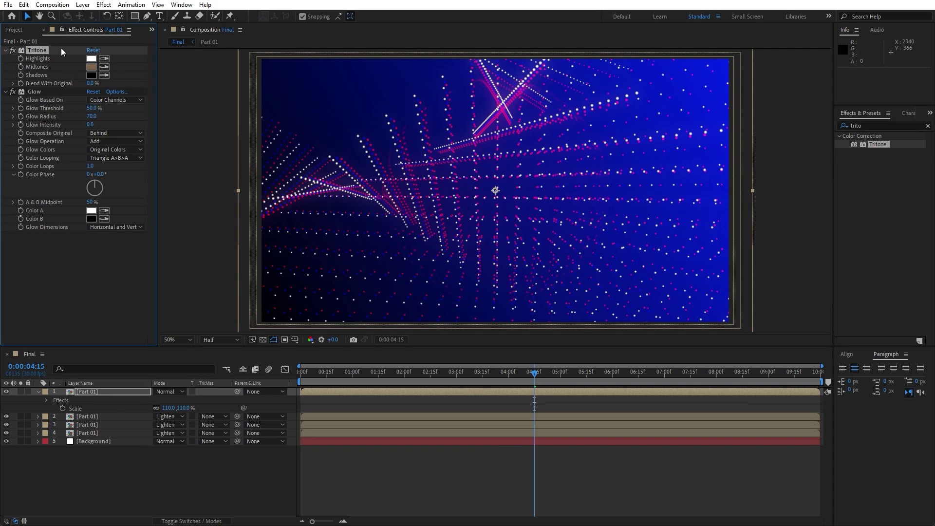
click(91, 59)
drag(276, 297, 272, 300)
drag(257, 250, 273, 234)
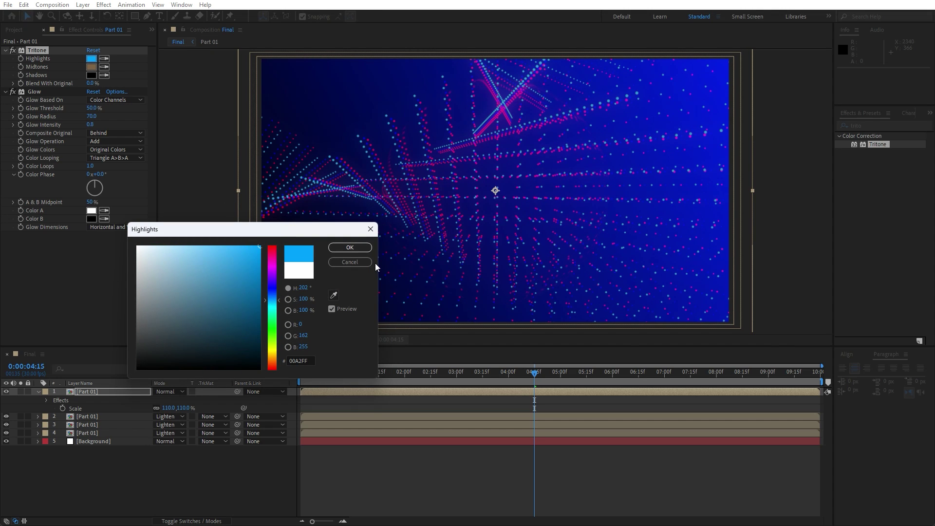
click(354, 248)
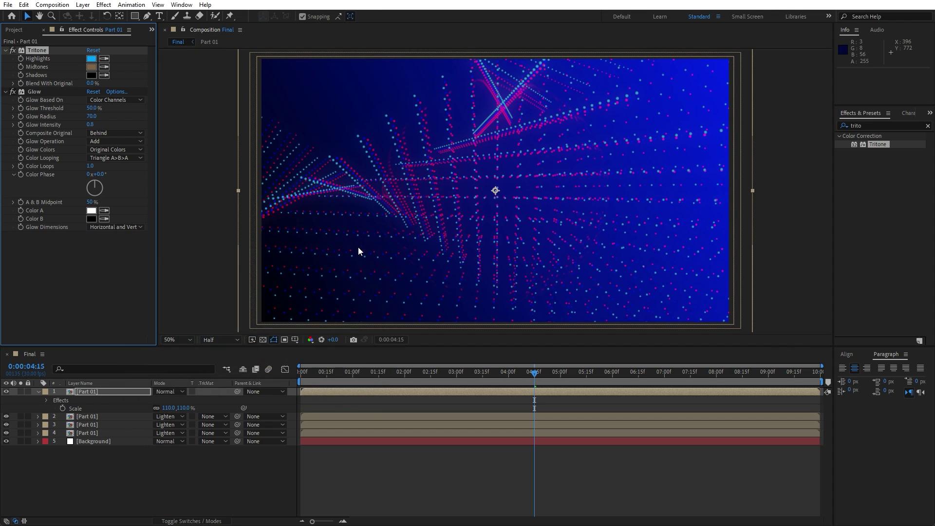
click(103, 392)
Rotate the top Part 01 copy 180° and preview the result
key(r)
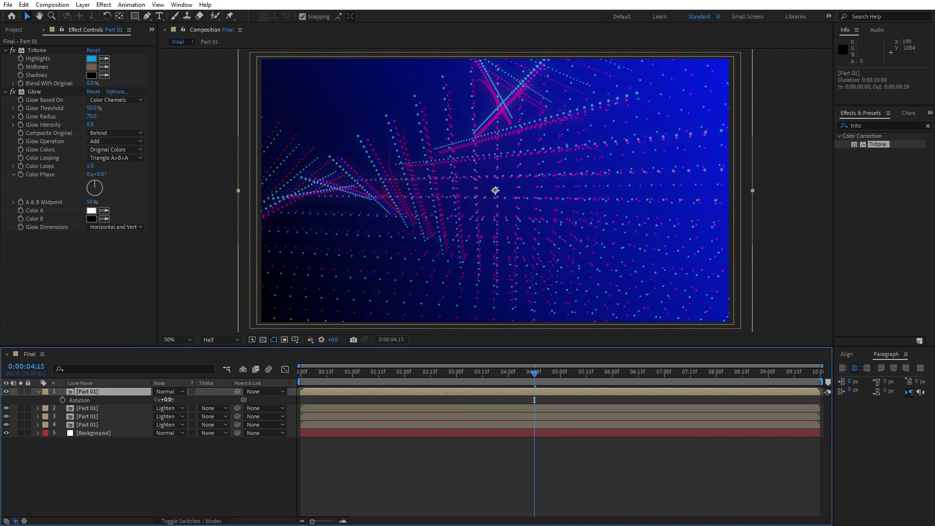
click(168, 399)
text(180)
click(167, 485)
key(space)
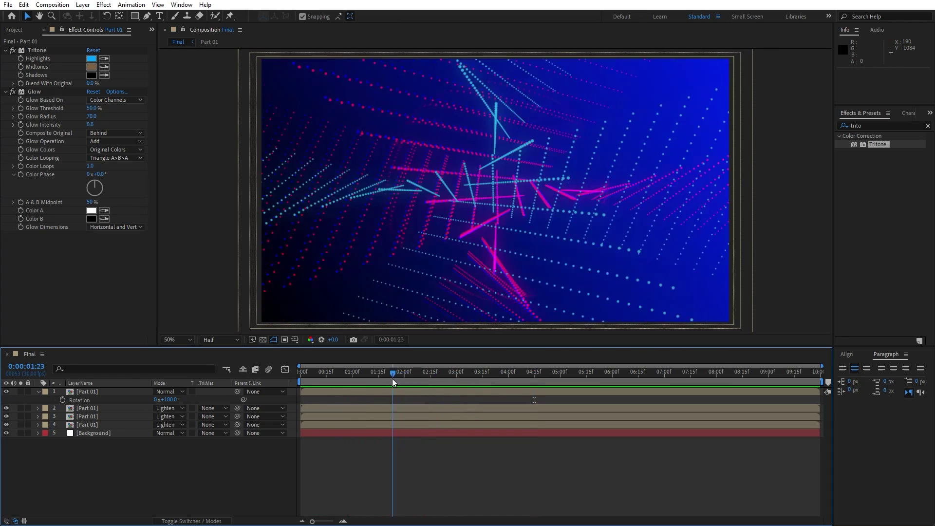
key(space)
Duplicate the rotated layer, set the copy's Tritone Highlights to cyan 00FFF6, and preview
click(92, 391)
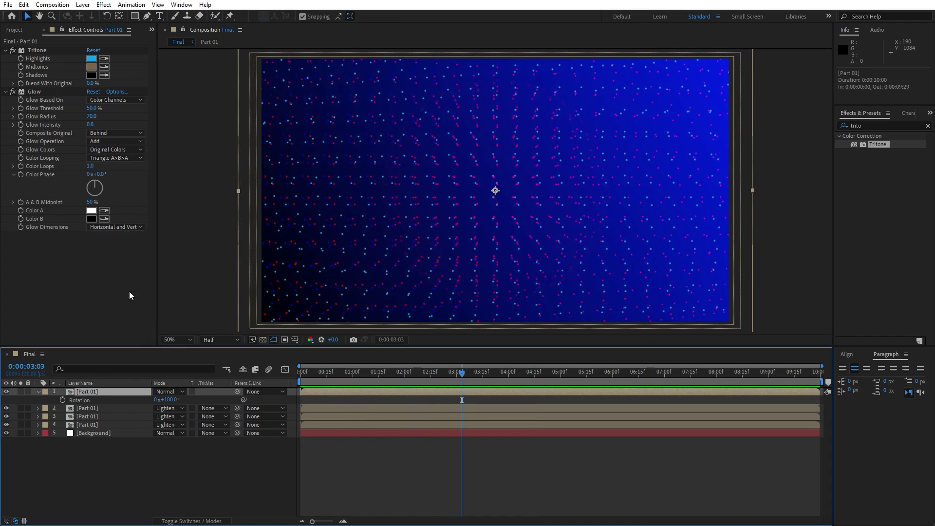
key(ctrl+d)
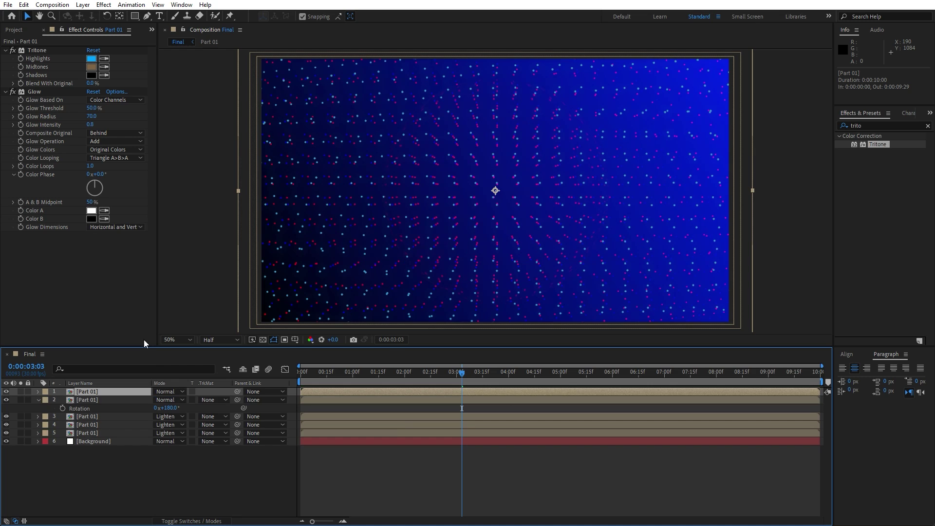
click(91, 58)
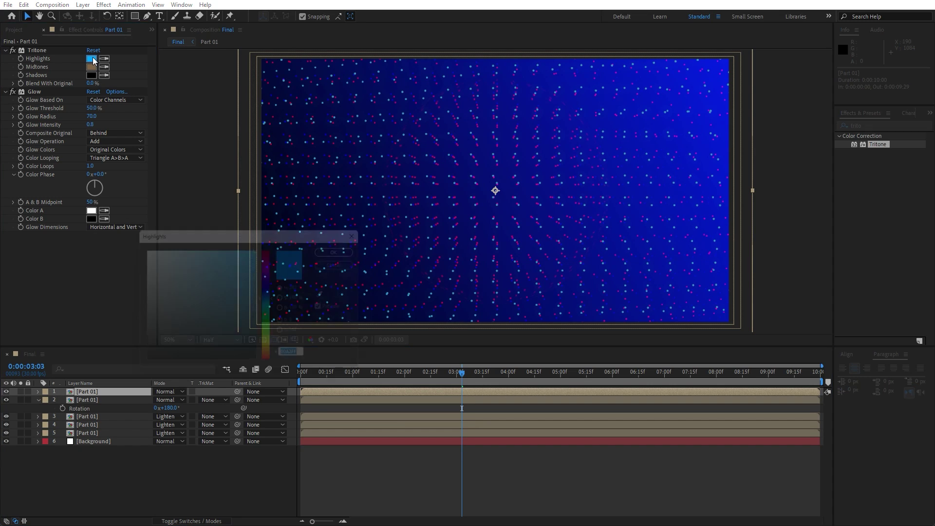
drag(271, 300, 271, 308)
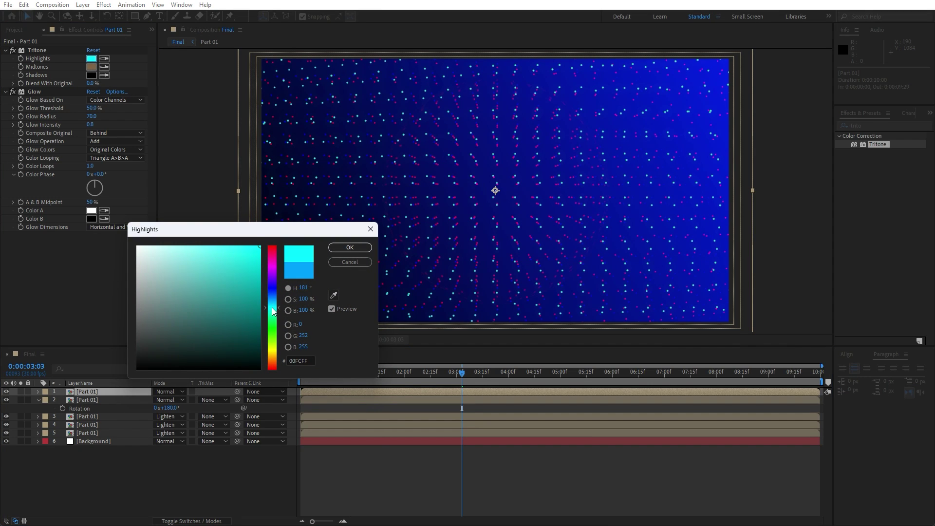
click(355, 250)
key(space)
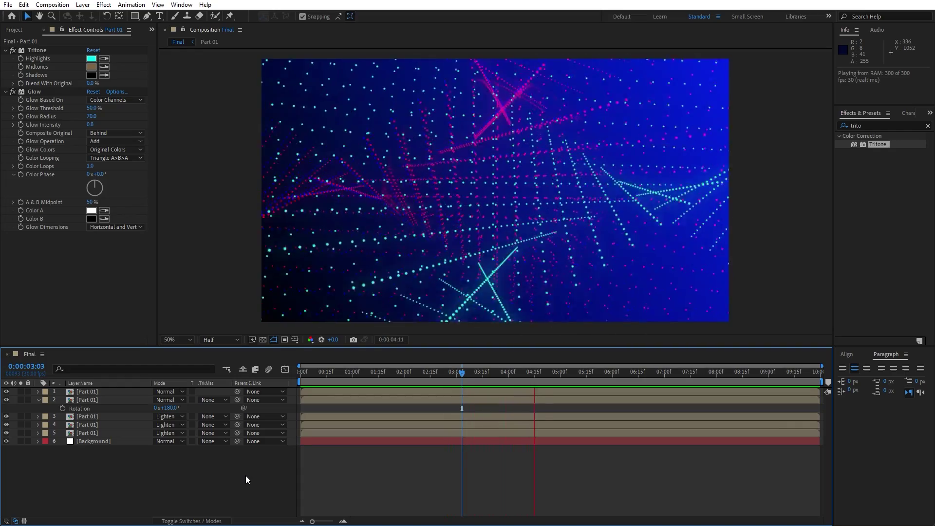
Apply CC Vector Blur to the top layer with Amount 50, keeping the Natural type
click(615, 373)
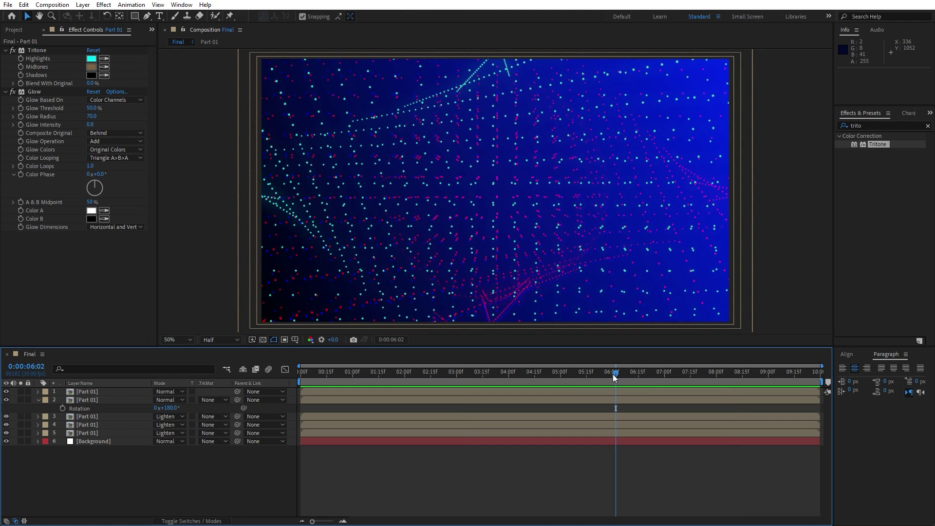
click(867, 126)
text(v)
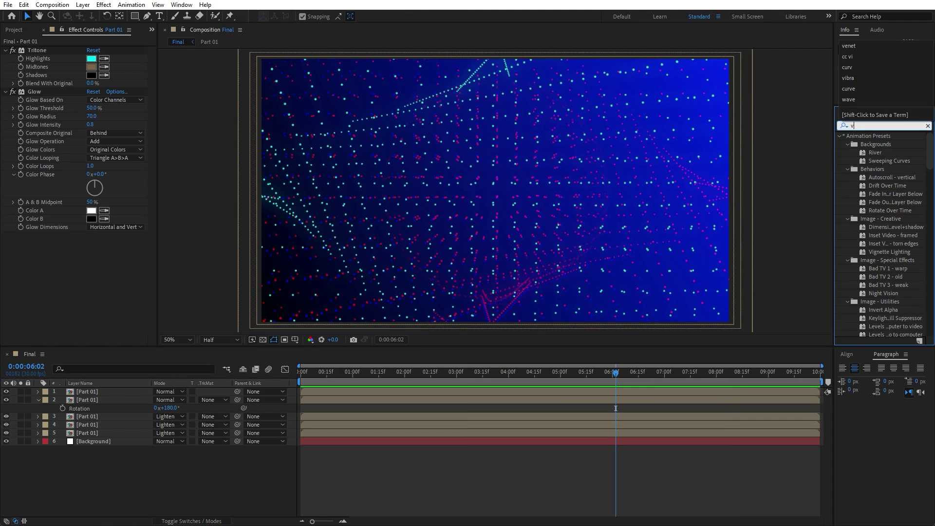
text(ect)
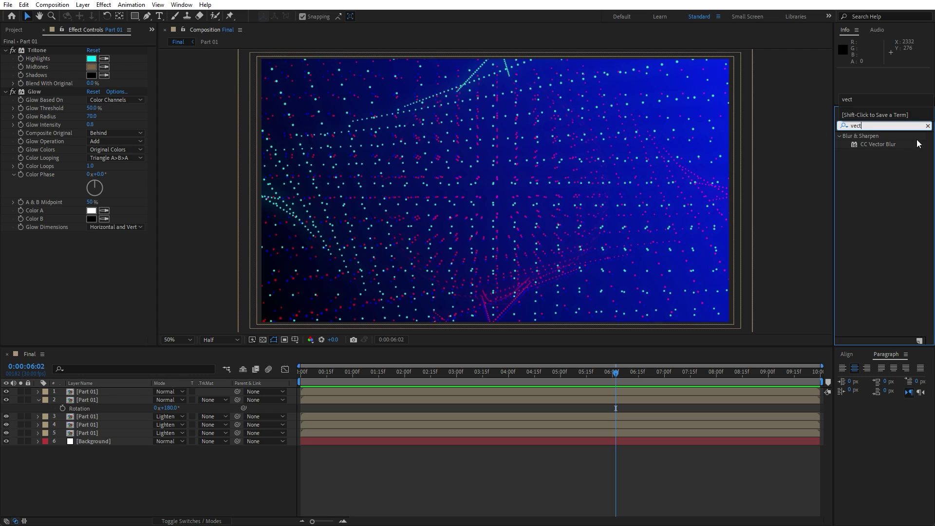
drag(880, 144, 90, 393)
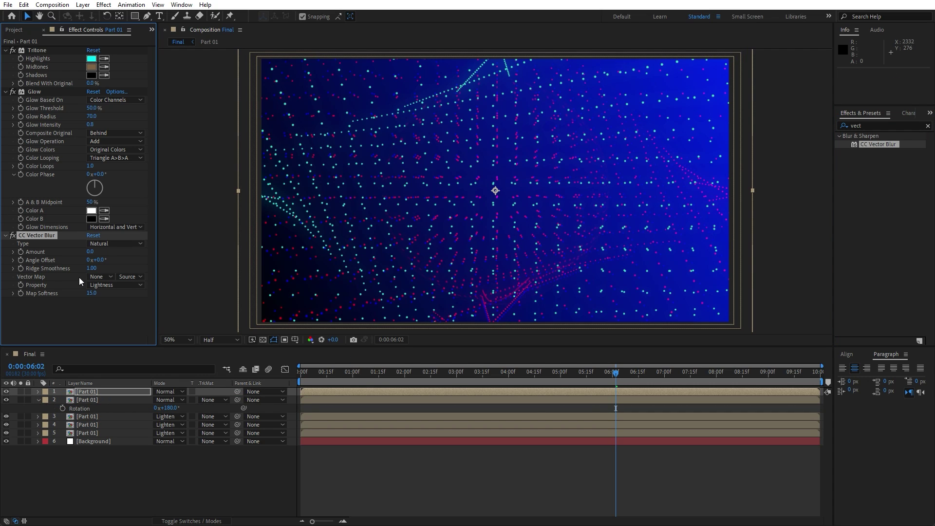
click(89, 252)
text(50)
click(77, 314)
click(103, 245)
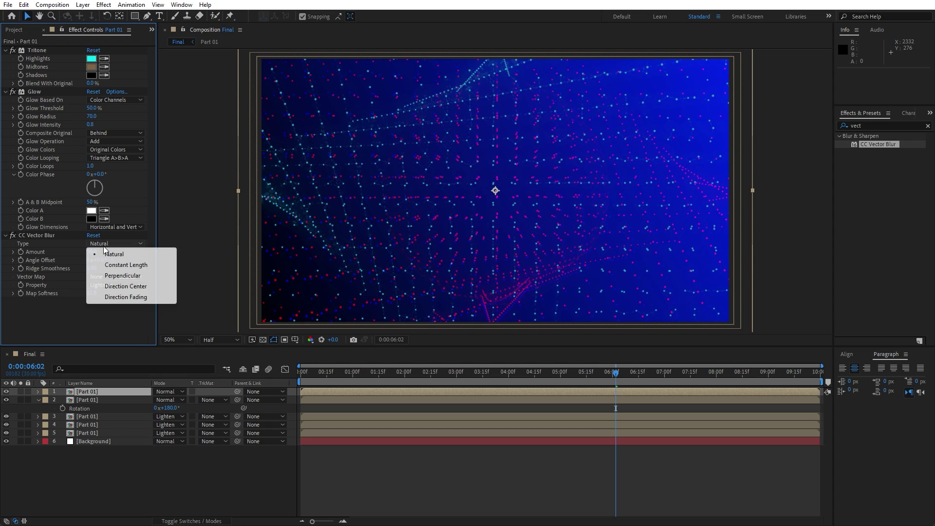
click(80, 307)
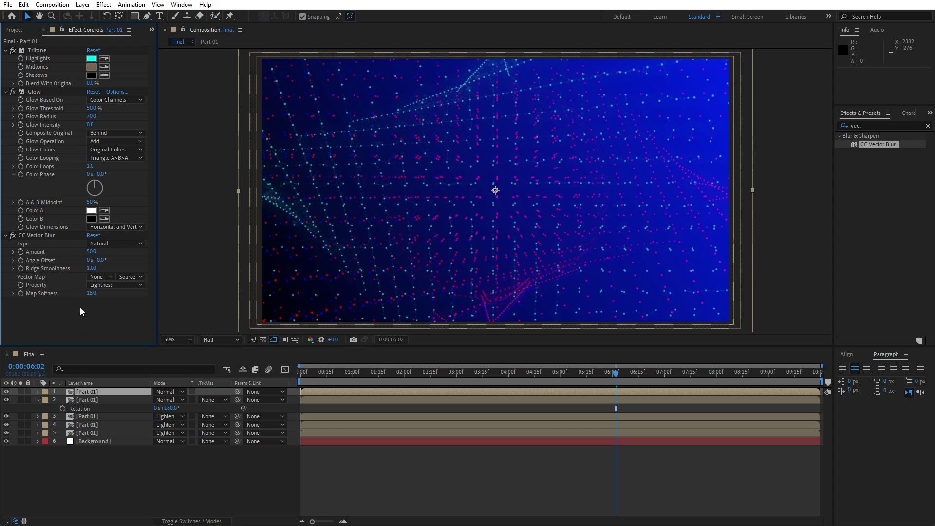
Apply CC Vector Blur to the second Part 01 layer with Amount 50 and Perpendicular type
click(92, 400)
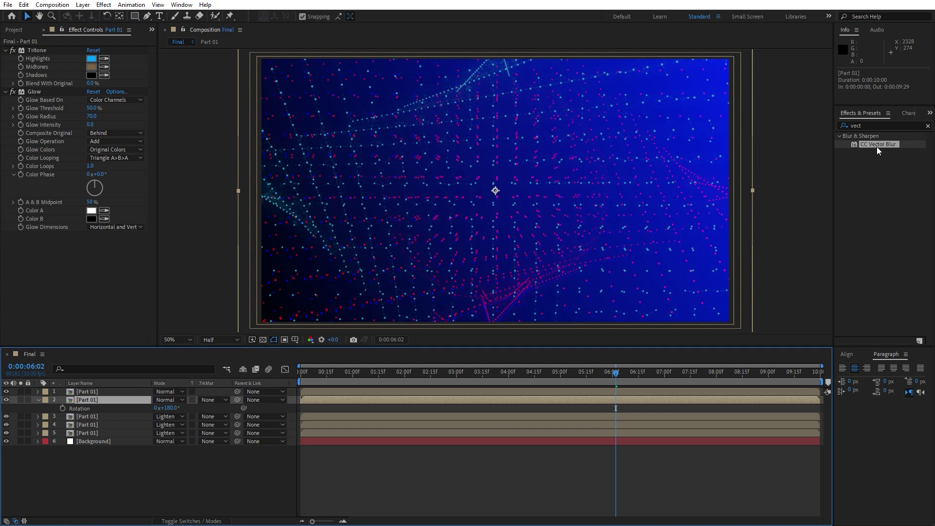
drag(876, 145, 114, 399)
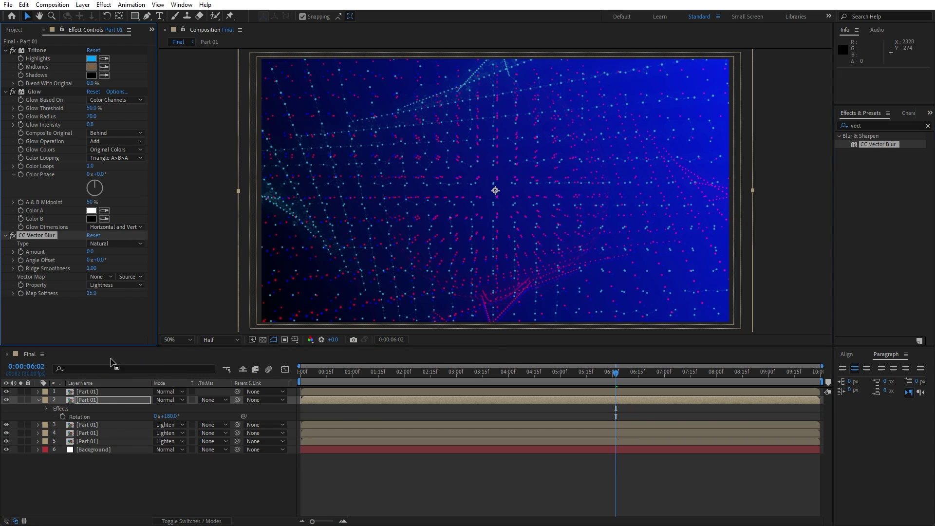
click(90, 252)
text(50)
click(88, 309)
click(112, 243)
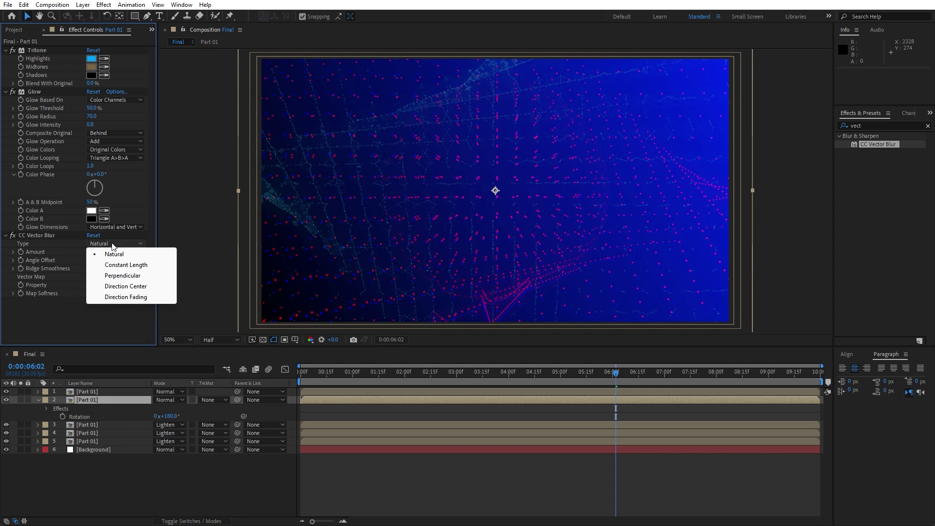
click(122, 276)
Collapse the second layer and preview the blurred grids, parking the time at 6:21
click(38, 399)
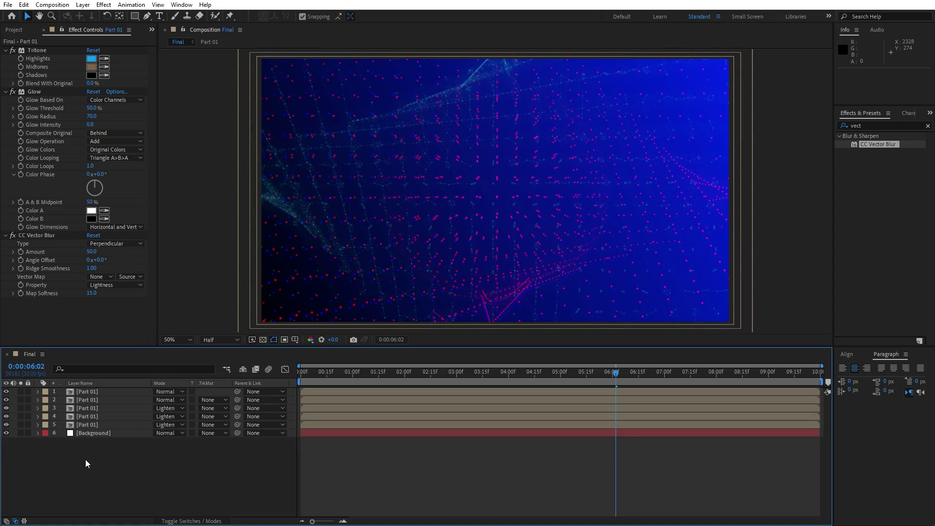
click(86, 460)
key(space)
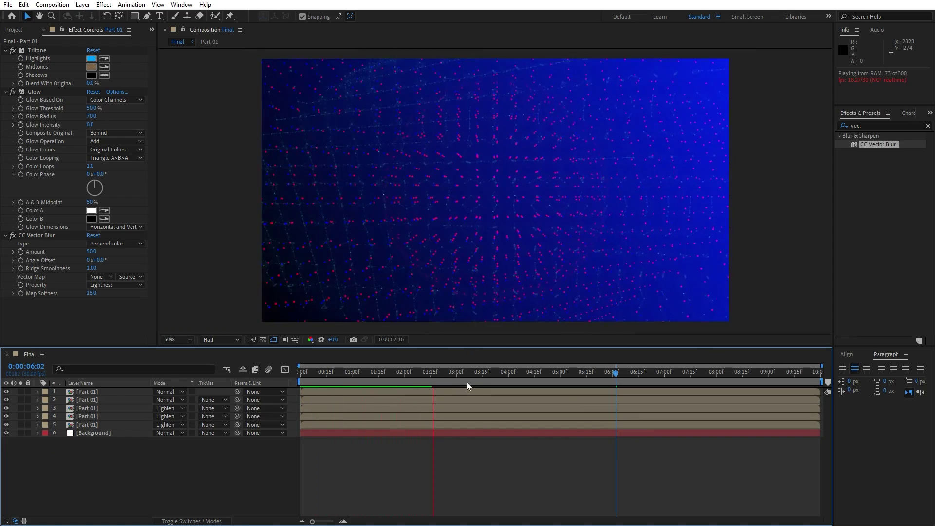
click(601, 374)
drag(604, 374, 649, 375)
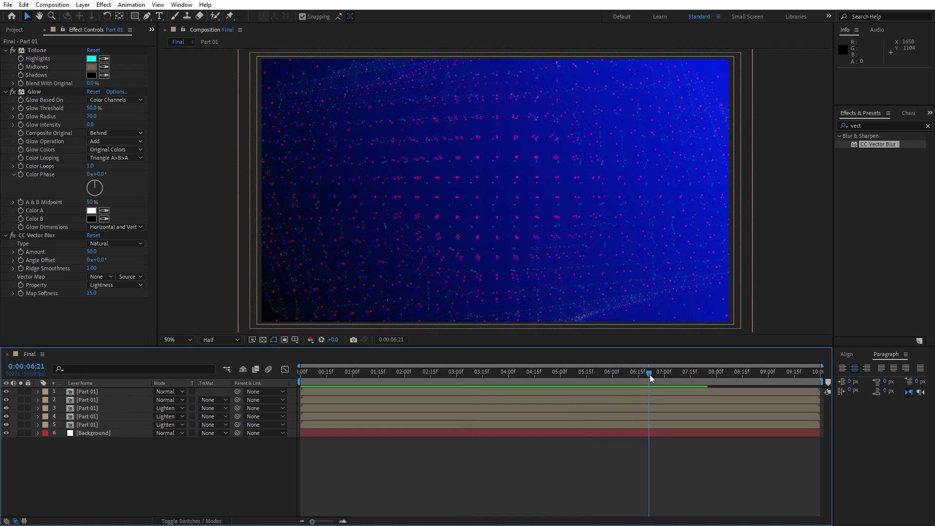
Shift the top two Part 01 layers to start about one second later and label them Orange
click(101, 398)
shift+click(99, 392)
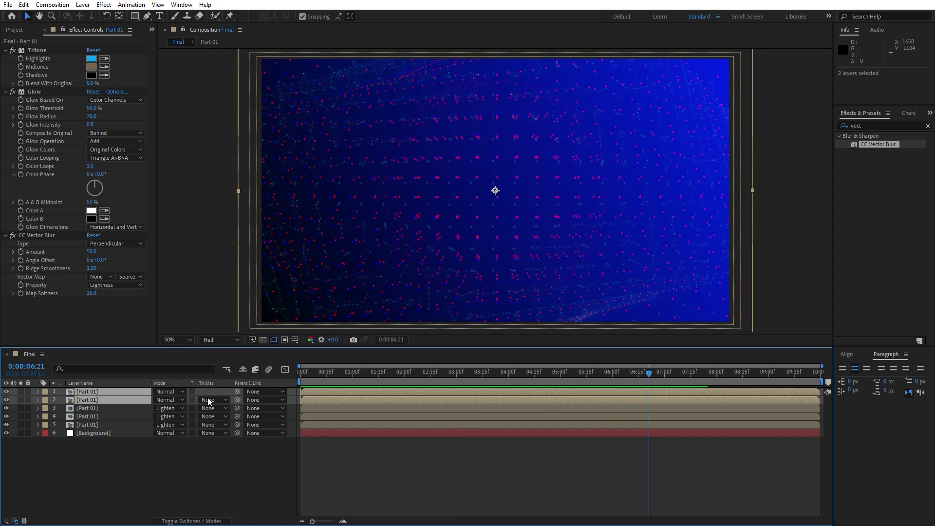
drag(324, 394, 376, 392)
click(43, 399)
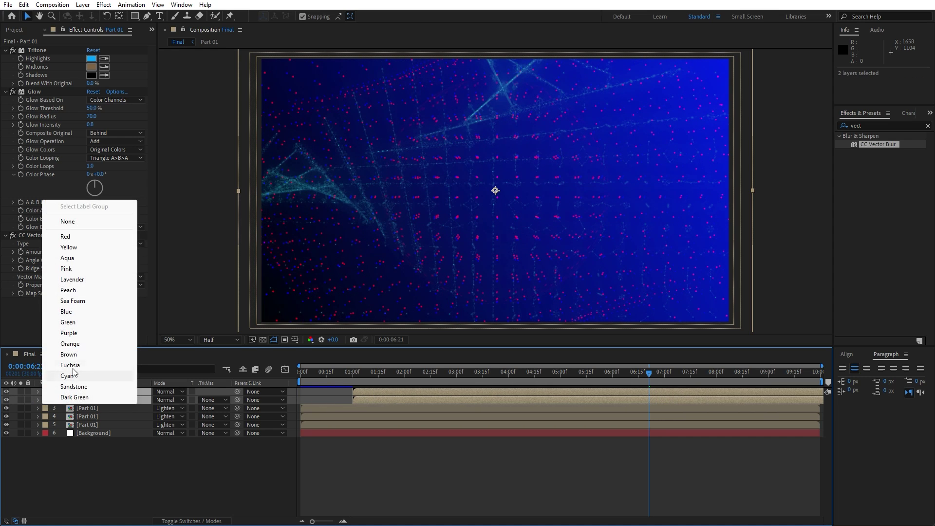
click(69, 343)
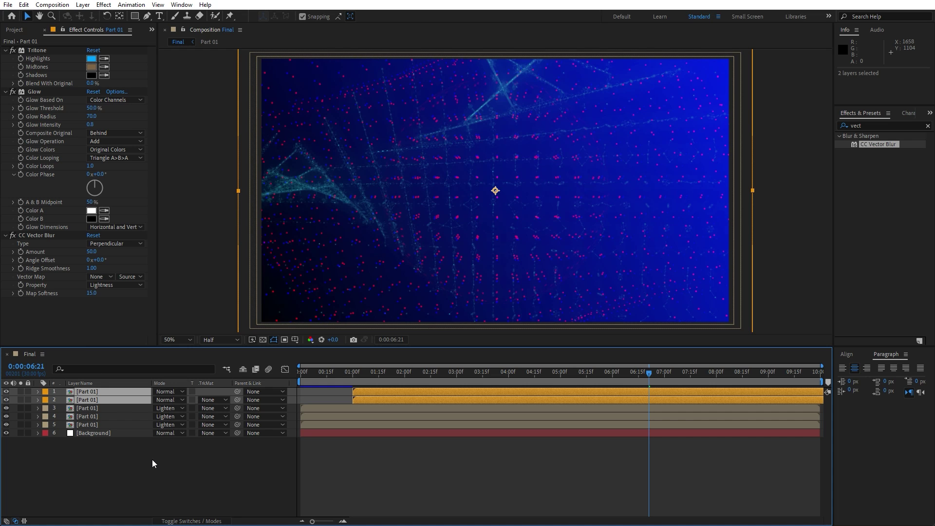
Keyframe both layers' Opacity to fade from 0% at 1:00 to 100% at 1:15
key(t)
drag(410, 373, 379, 374)
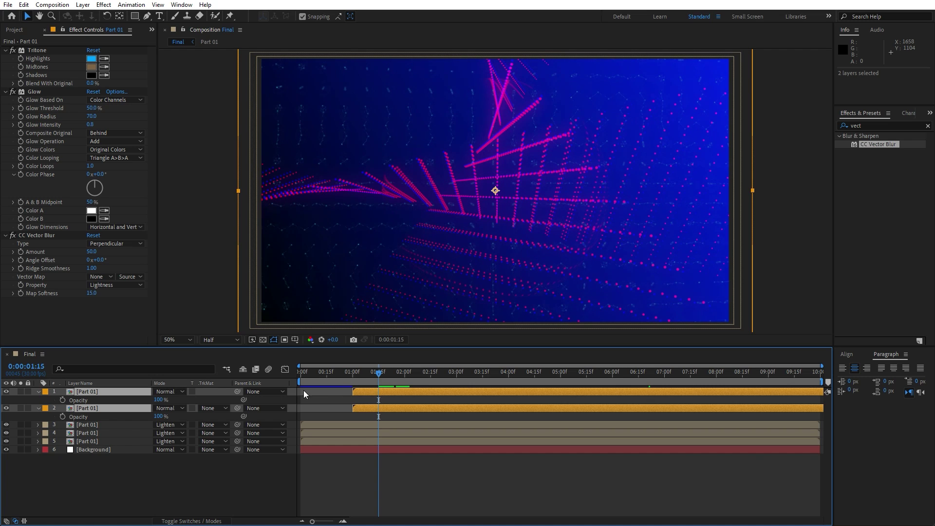
click(62, 416)
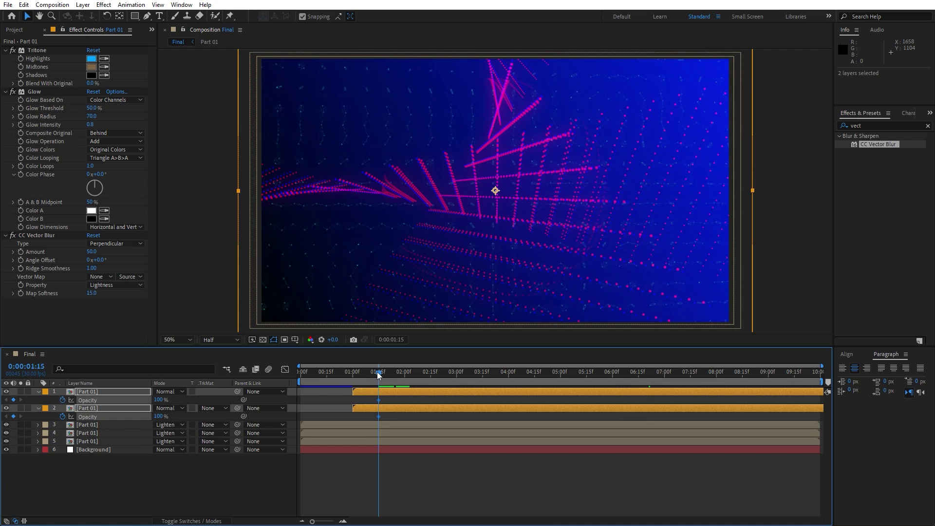
drag(376, 372, 352, 372)
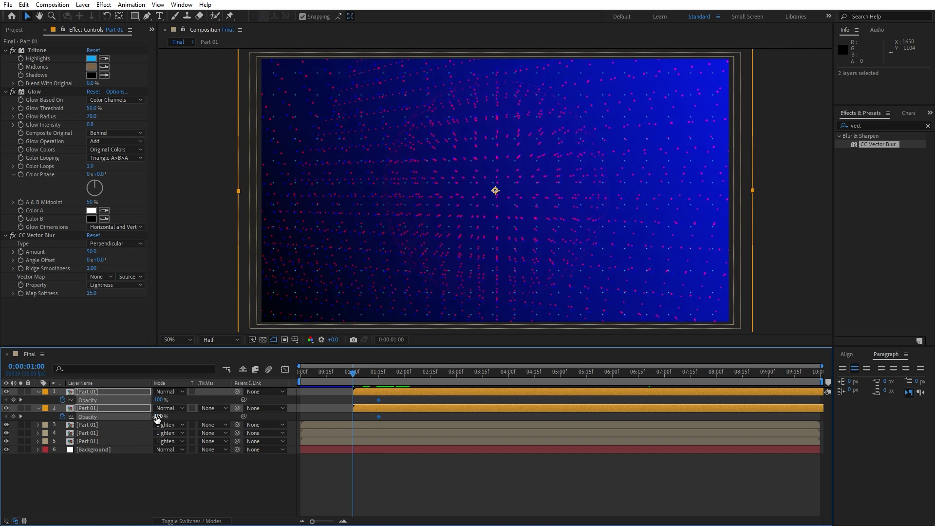
click(159, 416)
text(0)
key(Return)
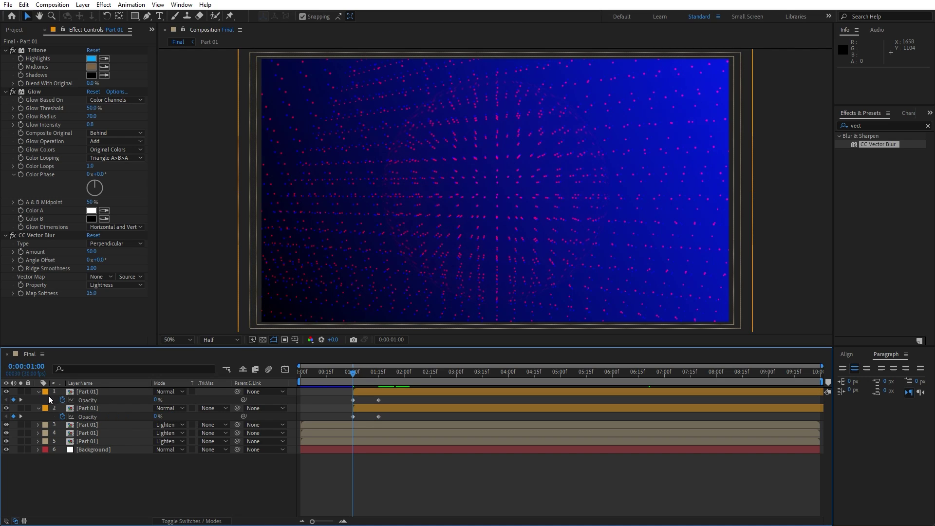
Collapse both layers and select the bottom Part 01 layer
click(39, 392)
click(38, 400)
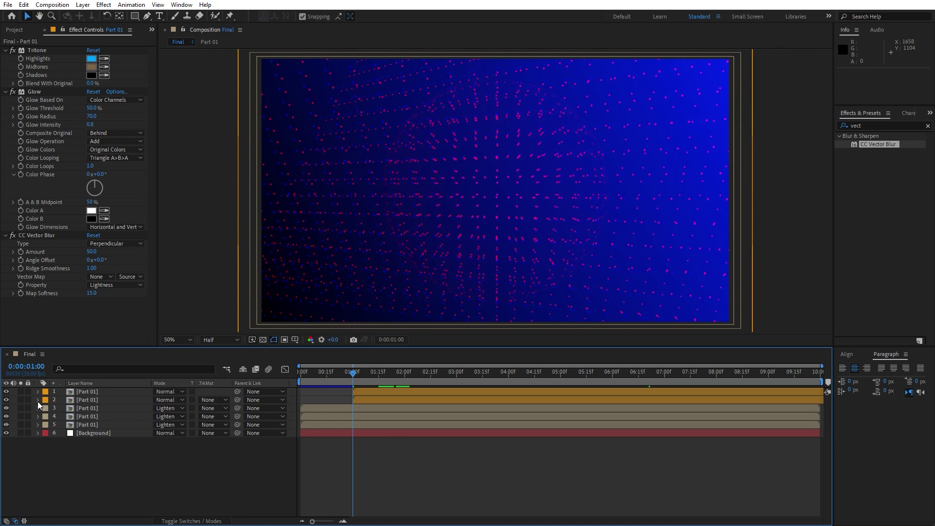
click(94, 424)
Select all five Part 01 layers and pre-compose them as 'Dots Final', moving all attributes
shift+click(97, 392)
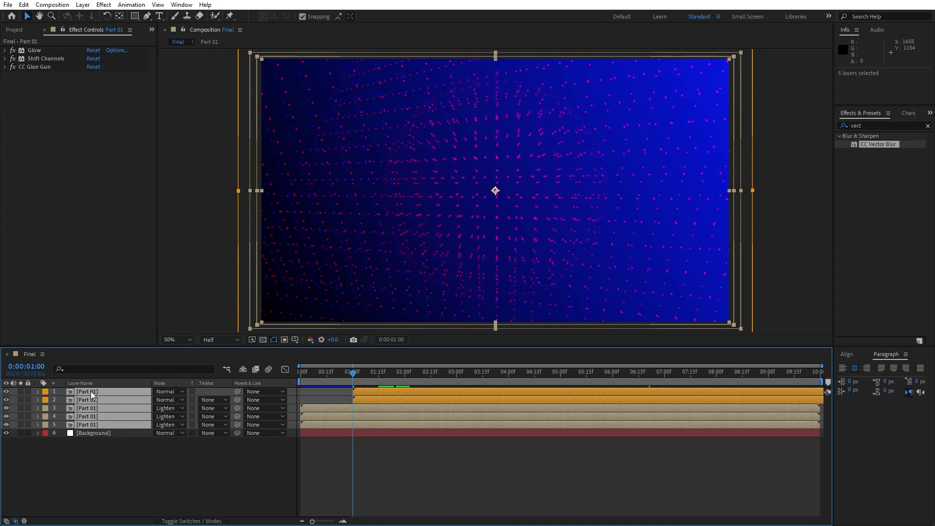
right_click(97, 408)
click(143, 355)
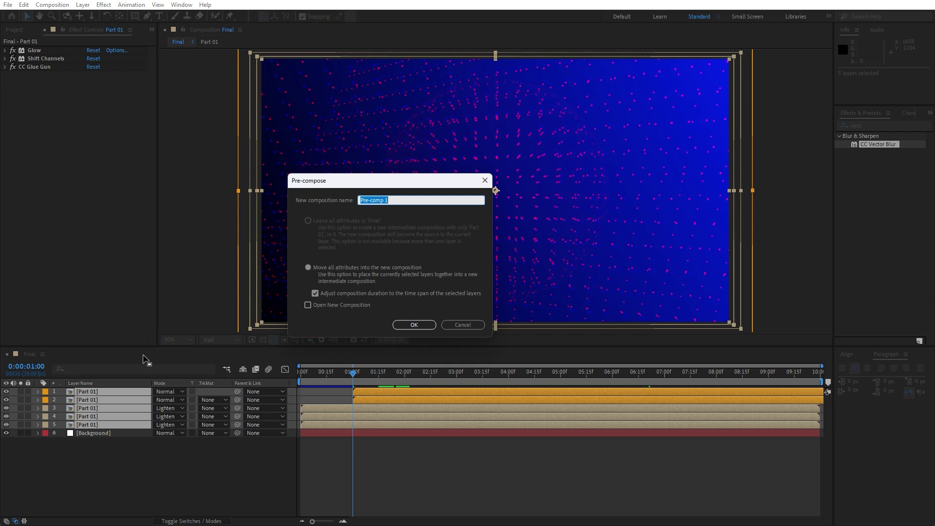
text(Dots Final)
click(310, 268)
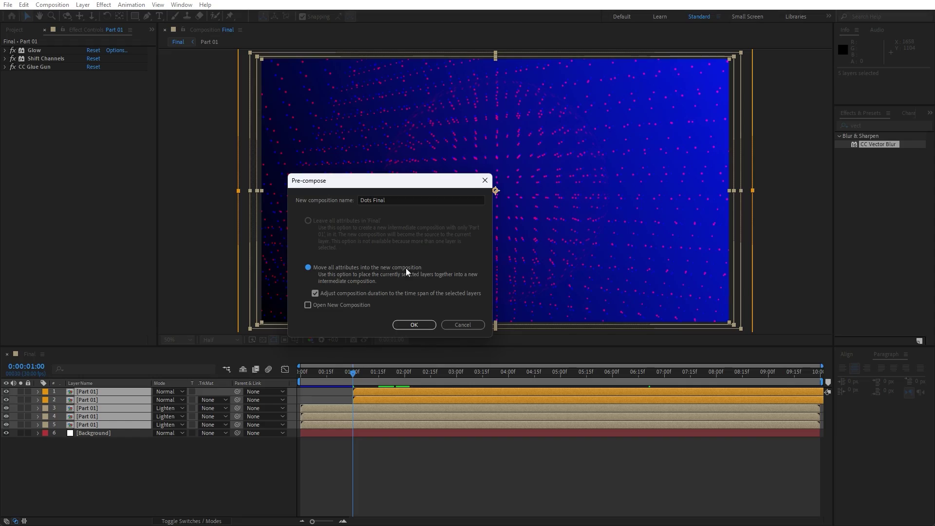
click(412, 324)
drag(331, 377, 427, 377)
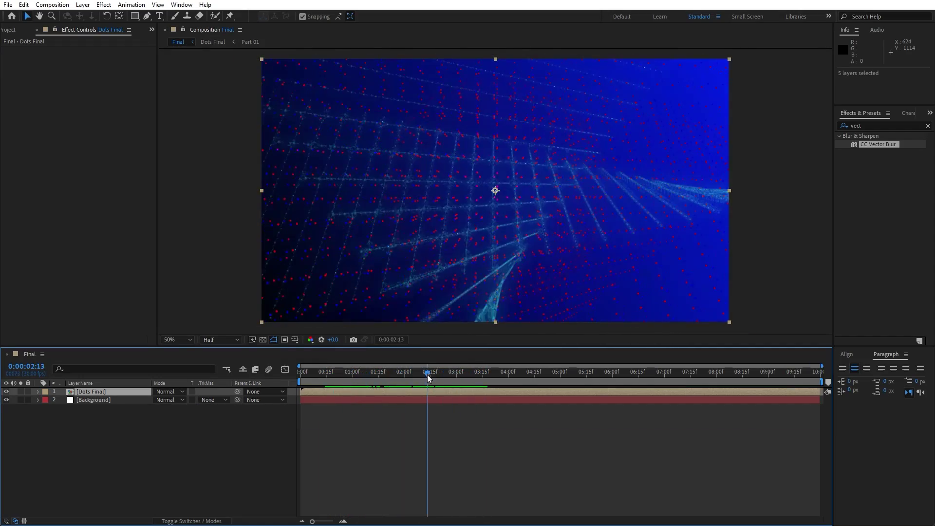
Apply a Glow effect to the Dots Final layer
click(94, 393)
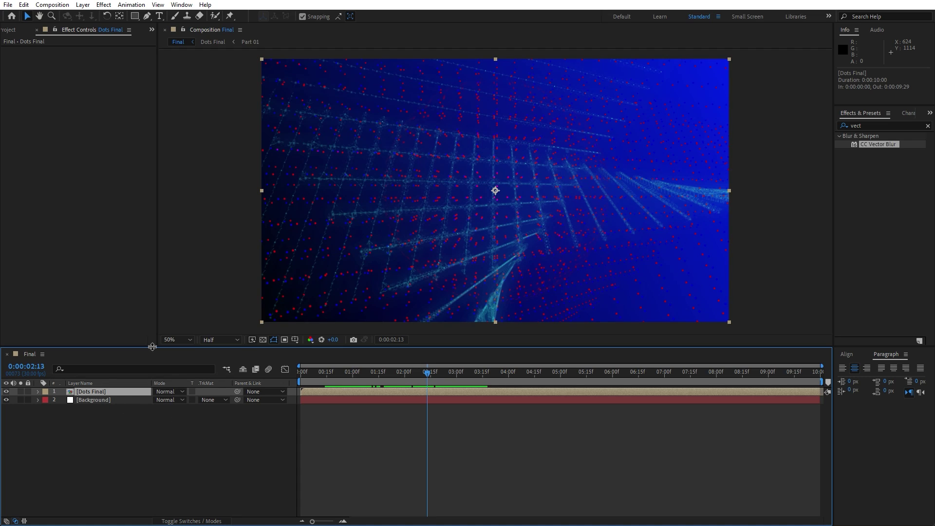
click(878, 124)
text(glow)
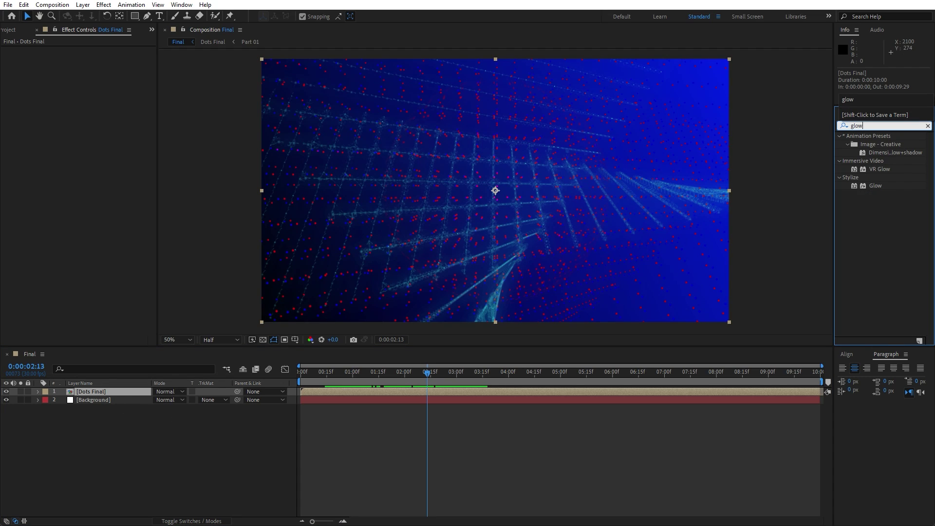
drag(869, 187, 116, 393)
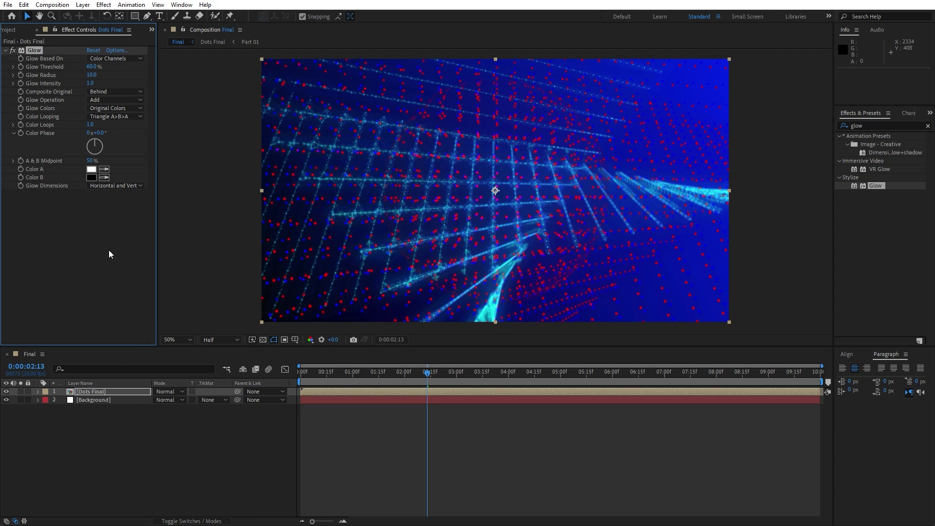
Set Glow Threshold 70%, Radius 50 and Intensity 2.5, then preview
click(96, 67)
text(70)
key(Return)
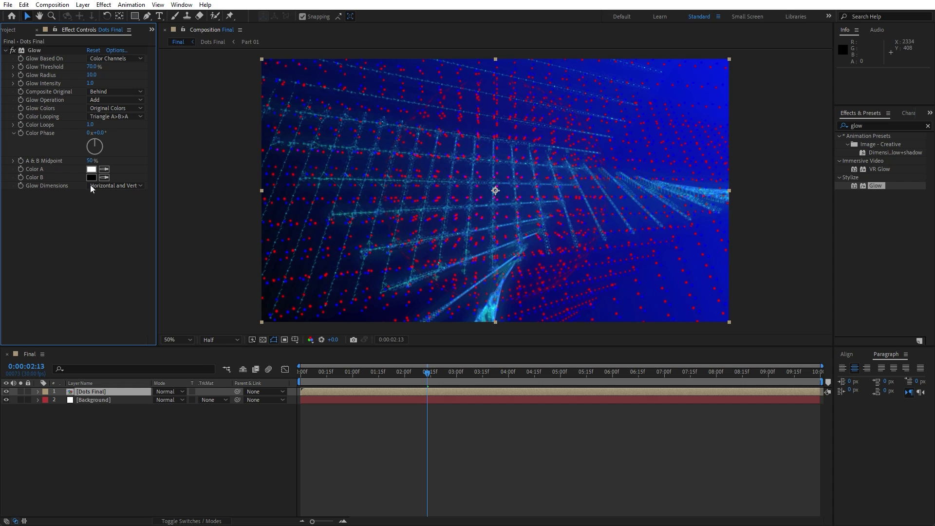
click(91, 74)
text(50)
key(Return)
click(91, 83)
text(2.5)
click(199, 485)
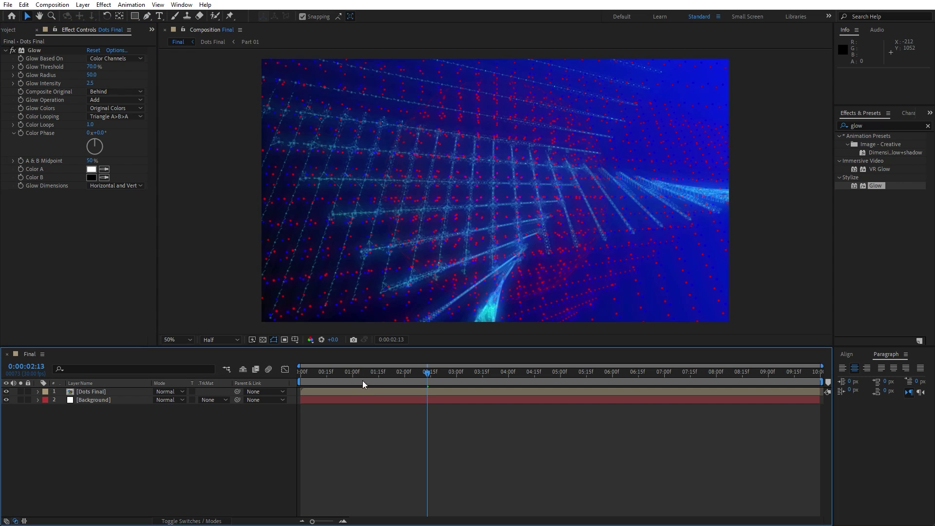
key(space)
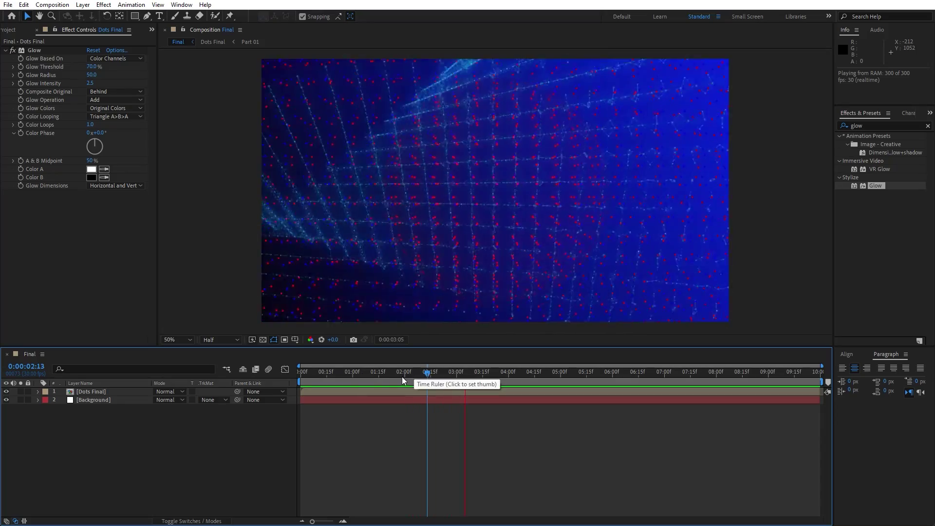
Duplicate Dots Final, rotate the copy 180°, and preview the mirrored dots
drag(402, 372, 608, 372)
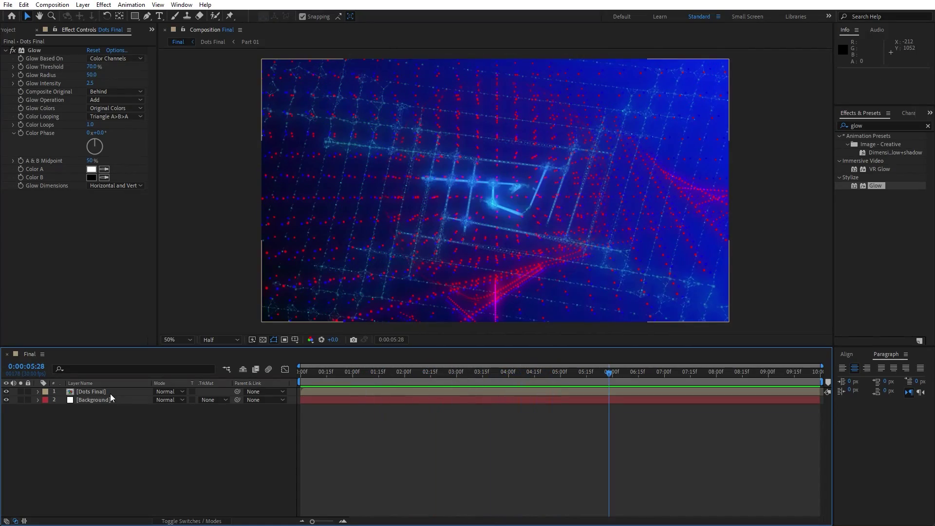
click(110, 392)
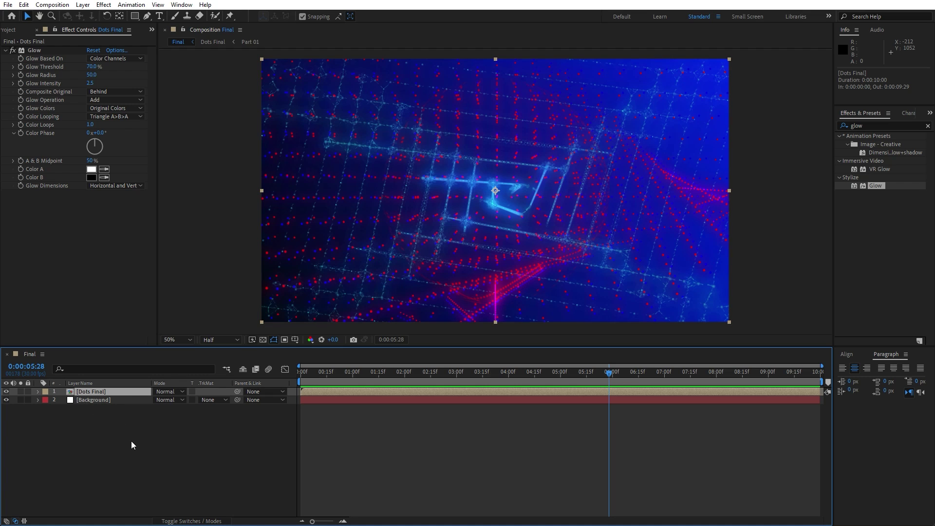
key(ctrl+d)
key(r)
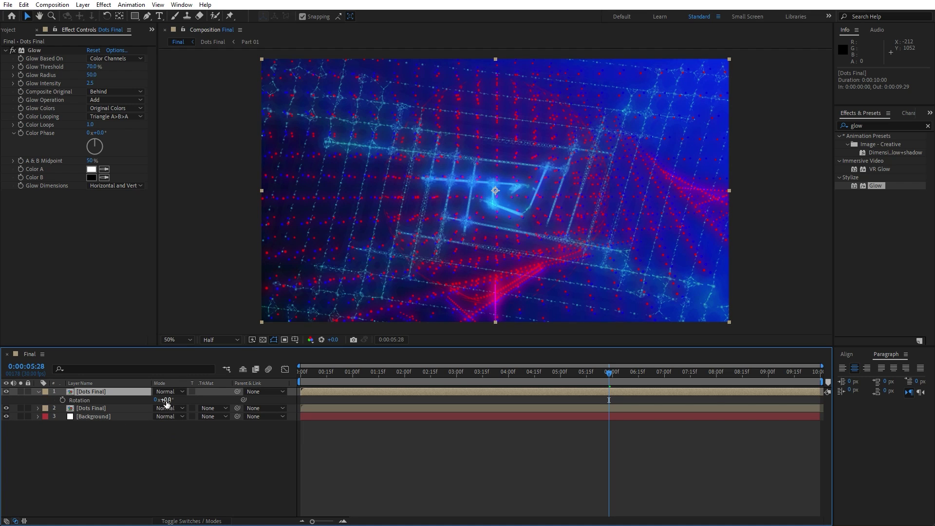
click(166, 400)
text(180)
click(176, 435)
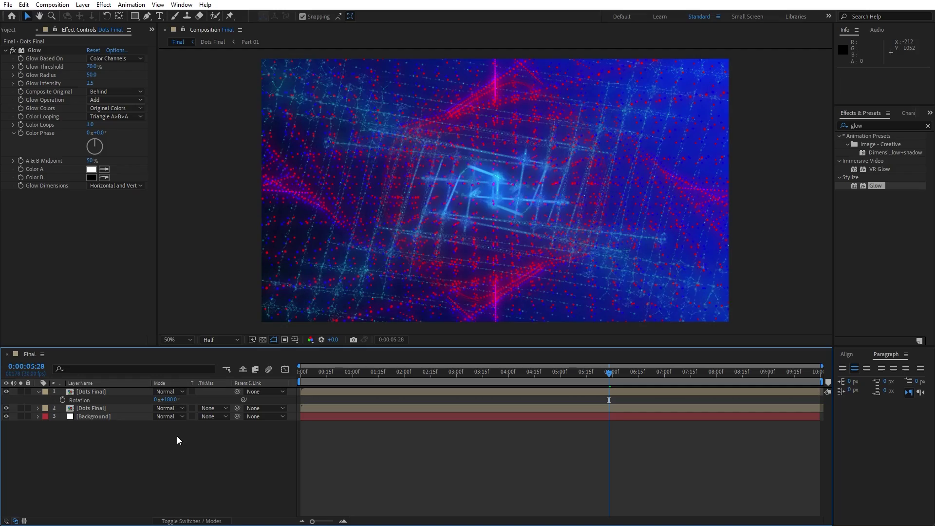
key(space)
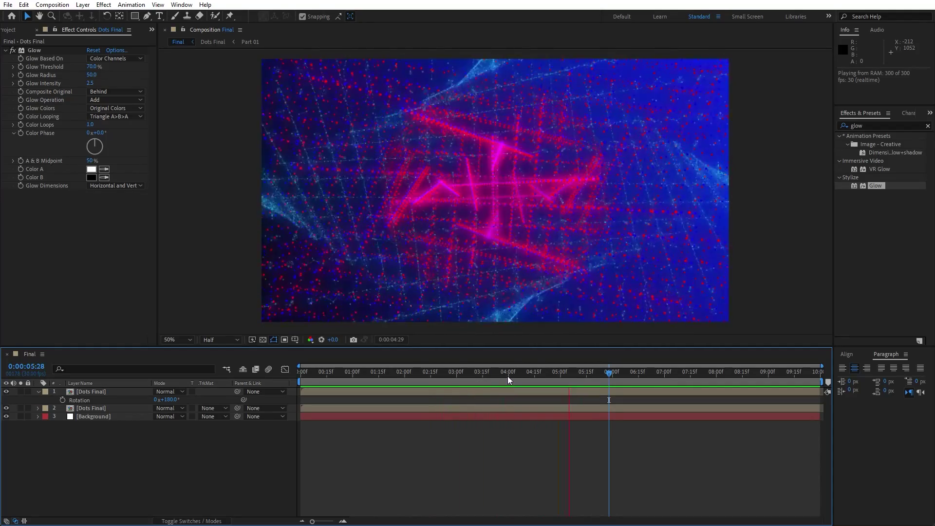
key(space)
Hide the rotated copy and preview again to compare without it
click(6, 392)
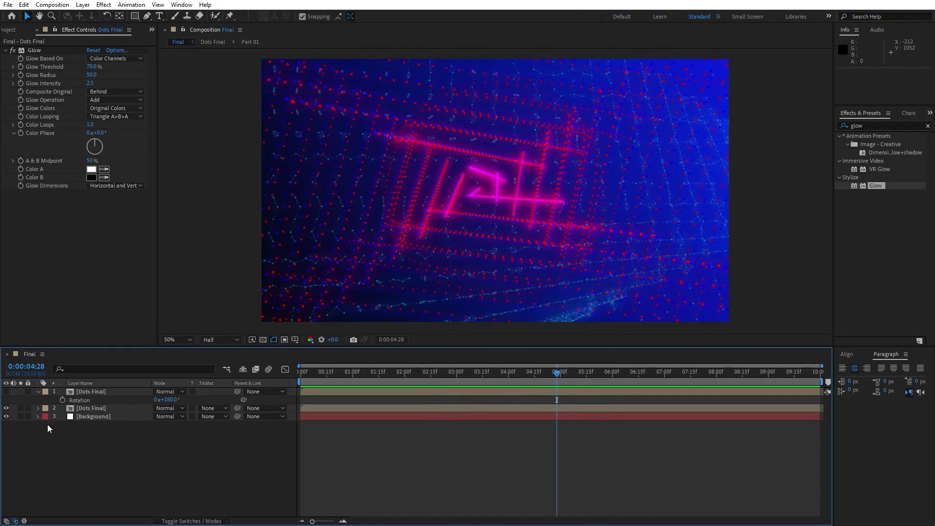
click(39, 393)
key(space)
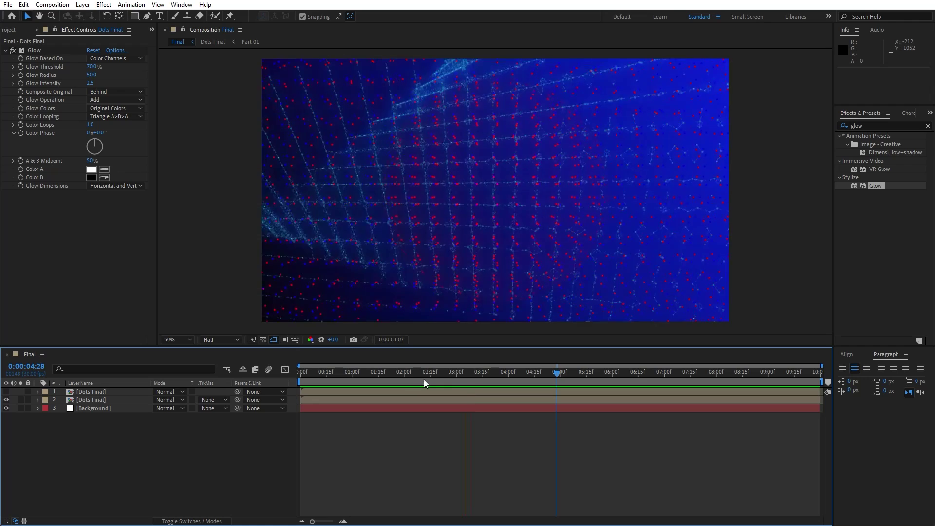
key(space)
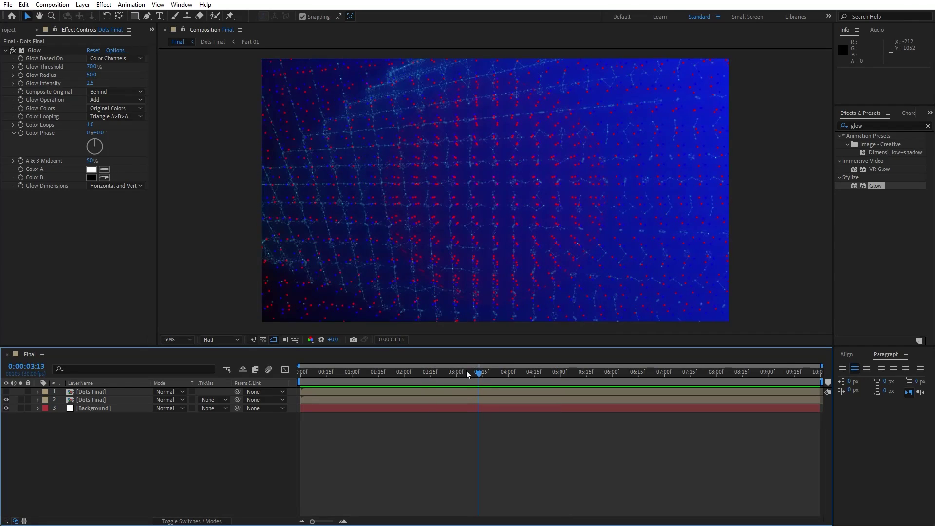
click(6, 50)
click(33, 31)
Add a new adjustment layer named Light Sweep
right_click(113, 444)
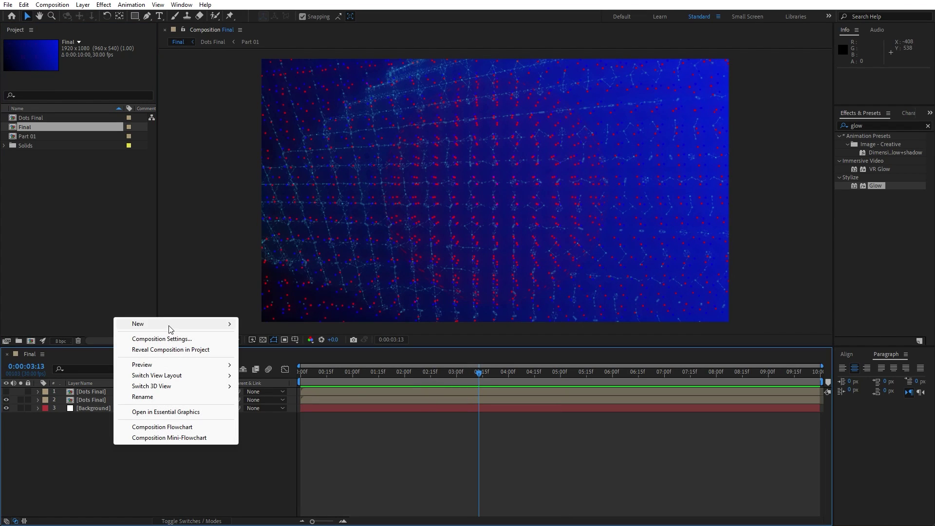
mouse_move(171, 330)
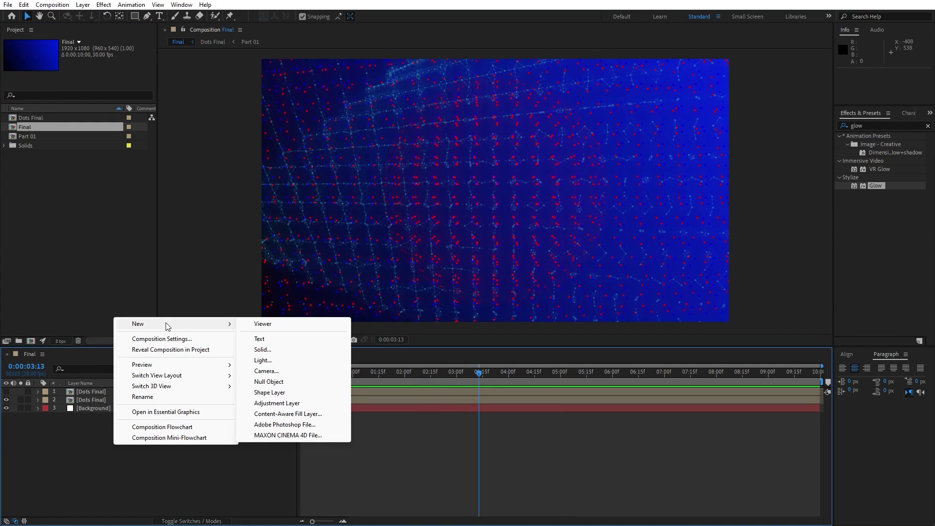
click(290, 403)
key(Return)
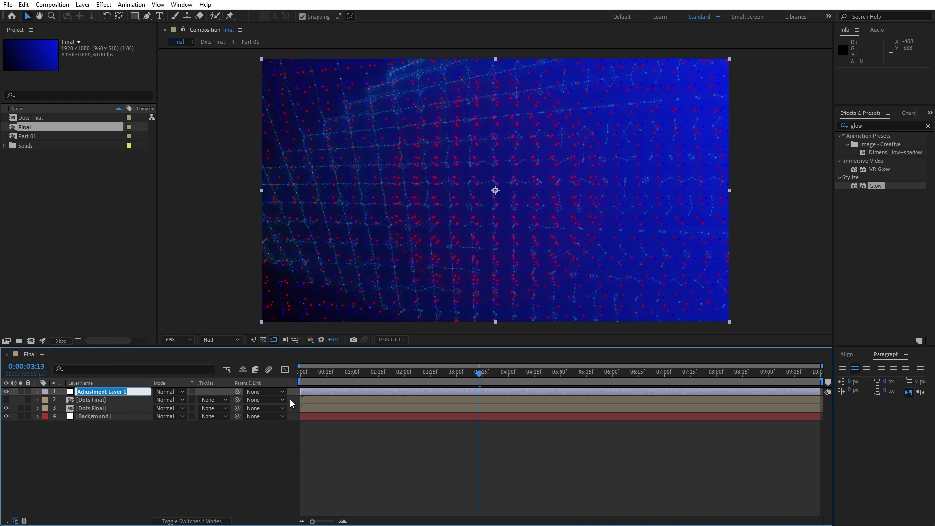
text(Light Sweep)
click(253, 440)
Apply the CC Light Sweep effect to the Light Sweep layer
click(886, 126)
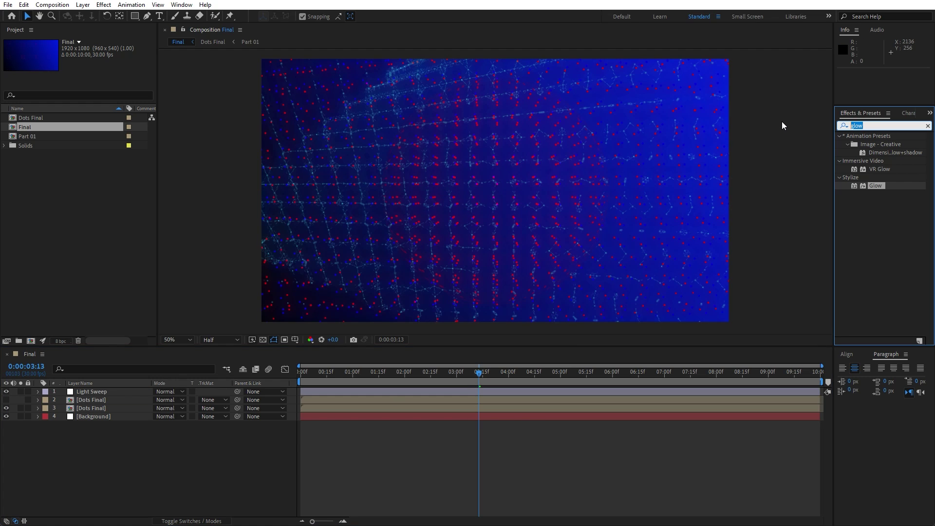
text(light s)
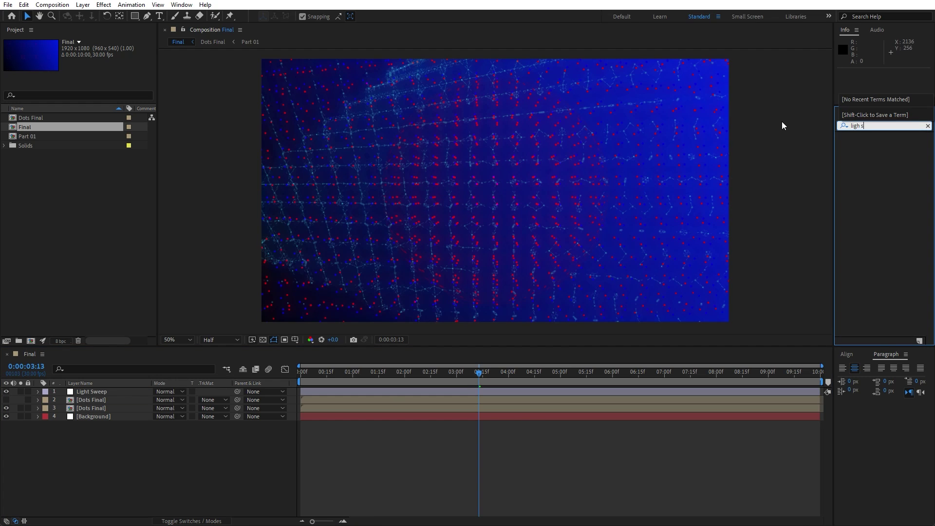
text(we)
key(Left)
key(Left)
key(Left)
key(Left)
text(t)
key(End)
text(e)
drag(876, 144, 94, 391)
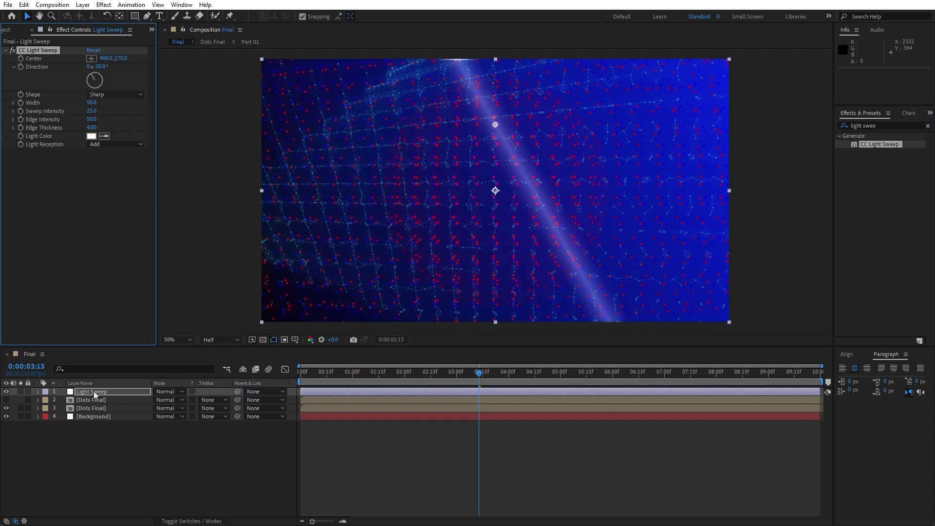
Set edge intensity and thickness to 0, width 150, centre 960,560, direction 90°
click(92, 120)
key(Tab)
click(95, 230)
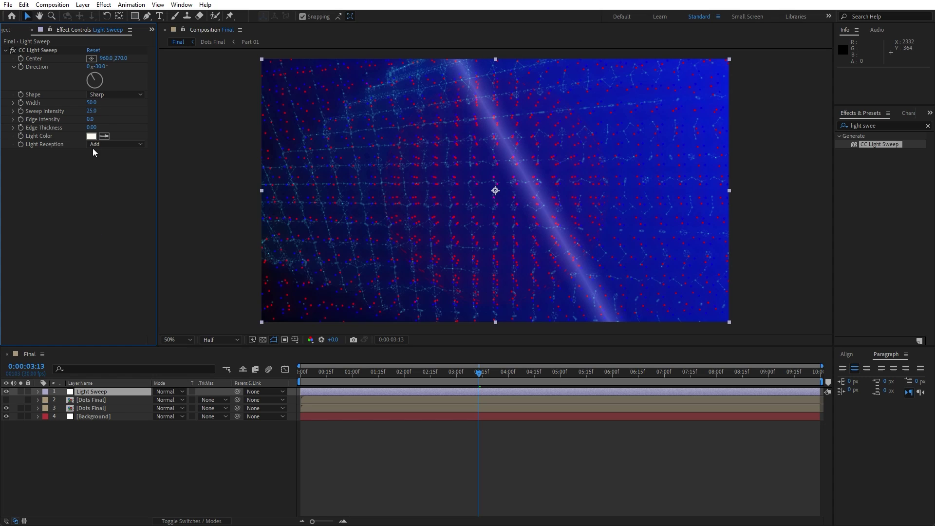
click(91, 102)
text(150)
key(Return)
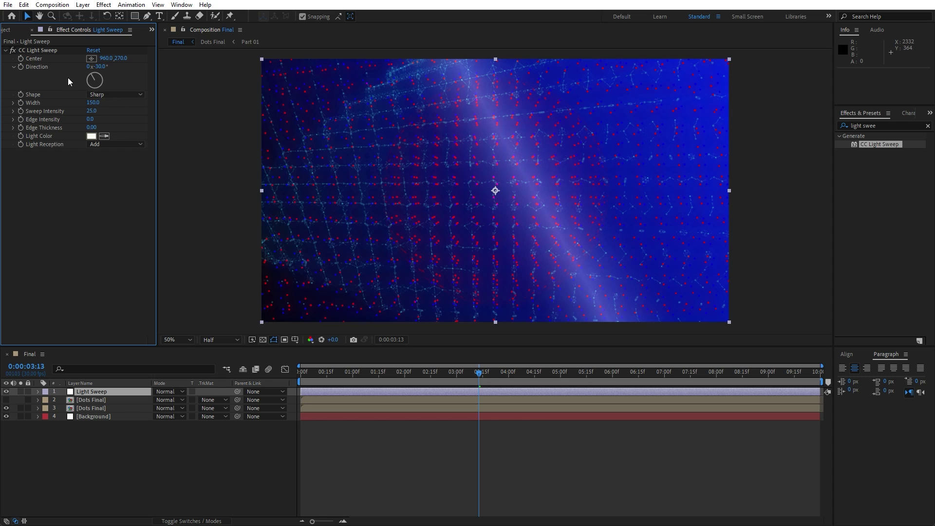
click(121, 59)
text(560)
key(Return)
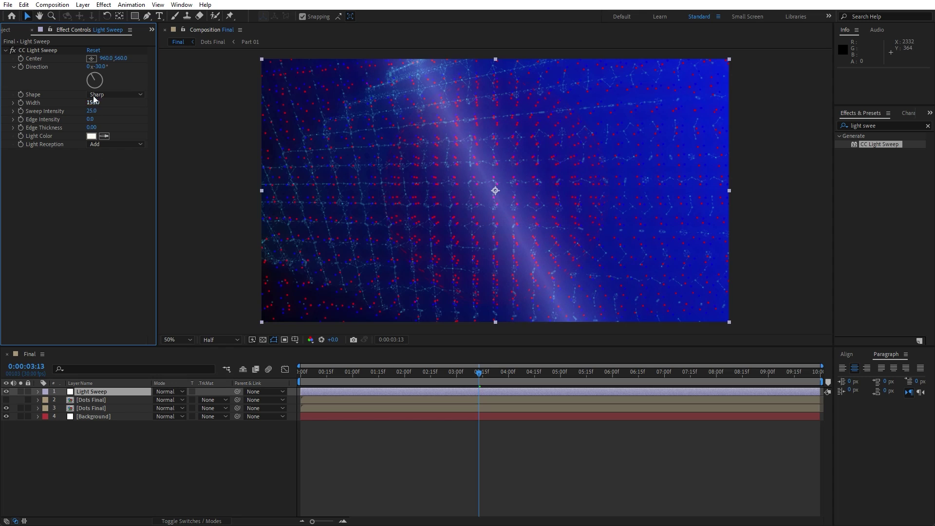
click(99, 67)
key(Return)
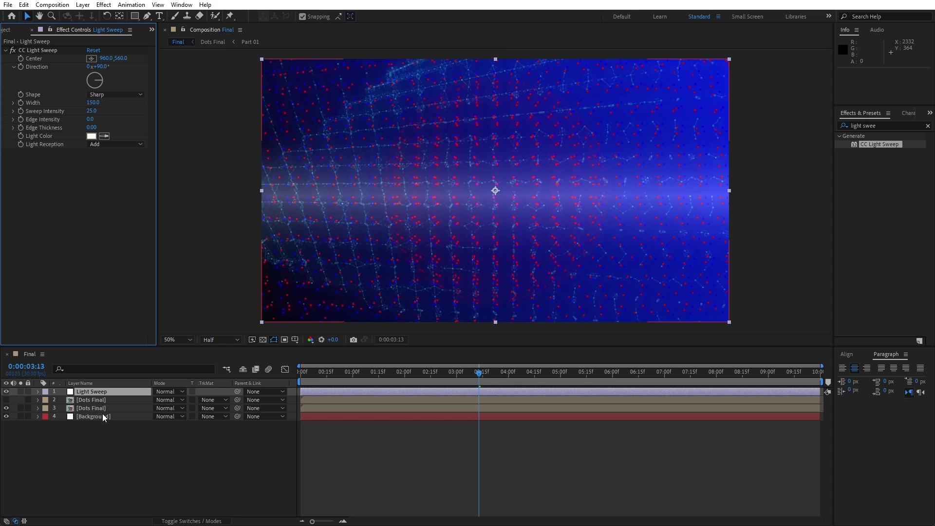
Dim the Light Sweep layer to 30% opacity
click(98, 393)
key(t)
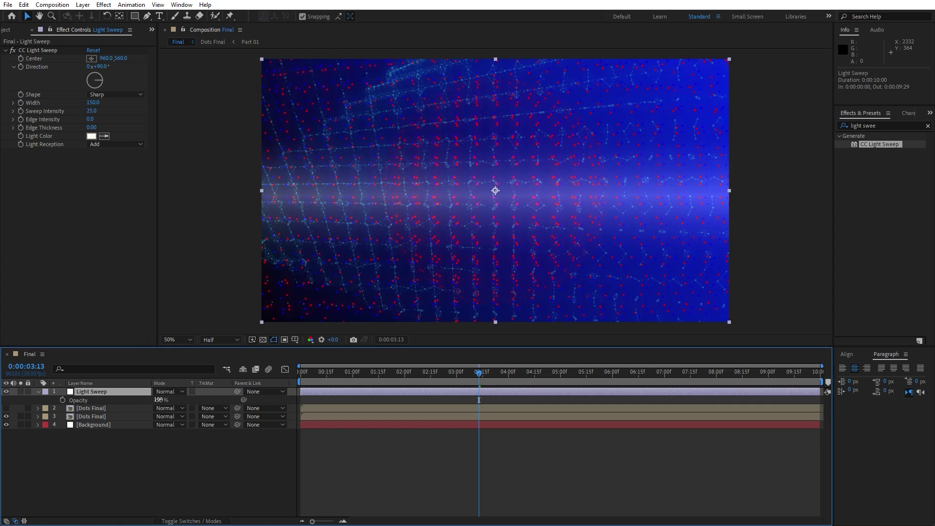
click(158, 400)
key(Return)
click(38, 392)
Add a new adjustment layer named Lens Flare
right_click(138, 446)
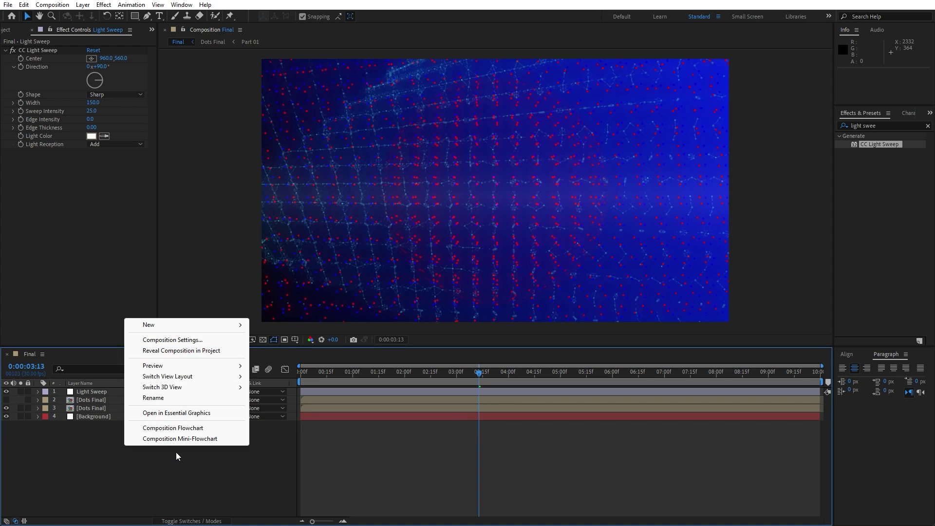
mouse_move(217, 325)
click(298, 403)
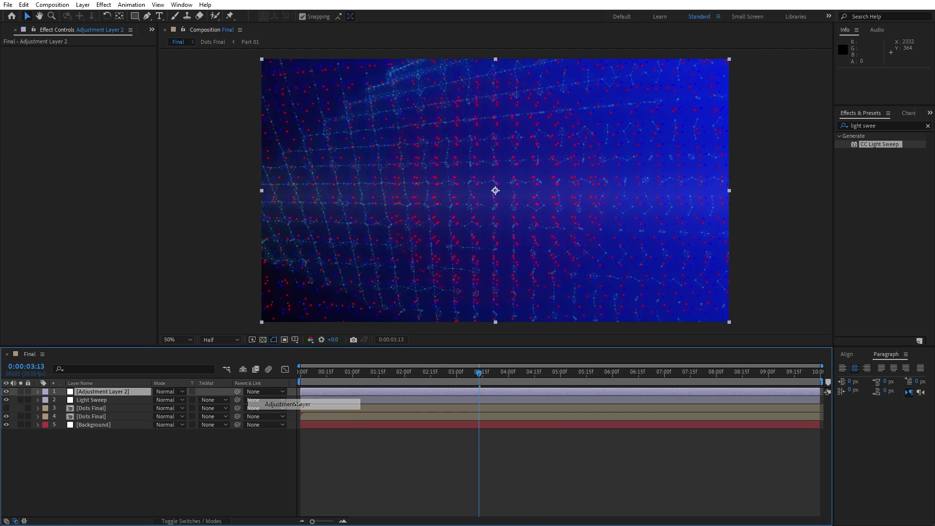
key(Return)
text(Lens Flare)
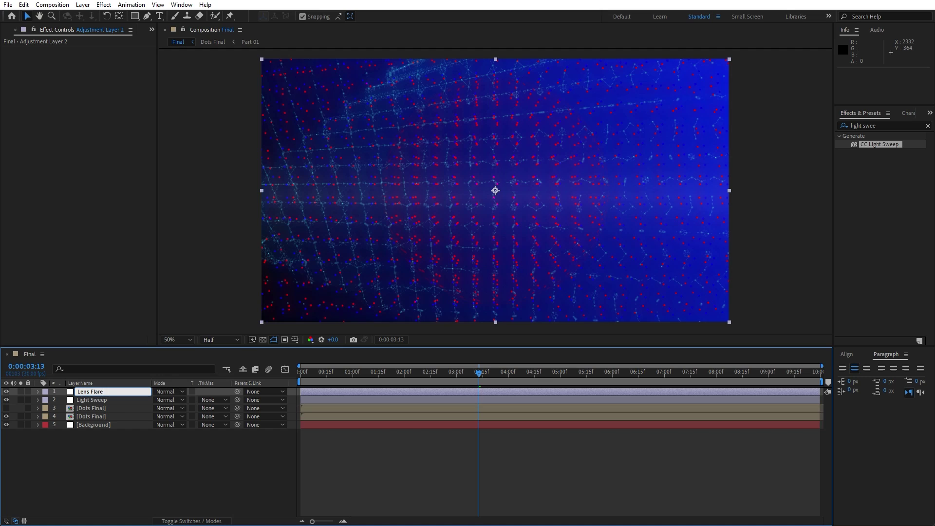
click(183, 467)
Apply the Lens Flare effect with the 105mm Prime lens type
click(876, 126)
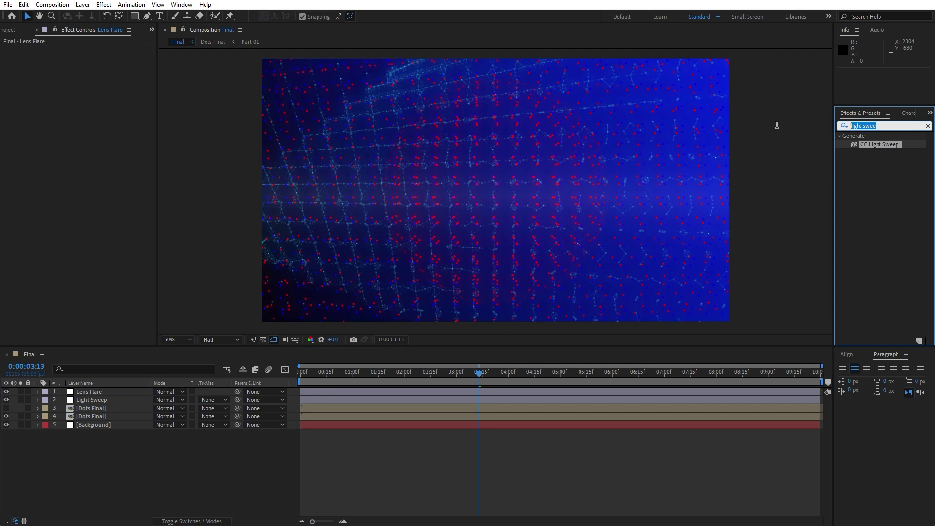
text(lens f)
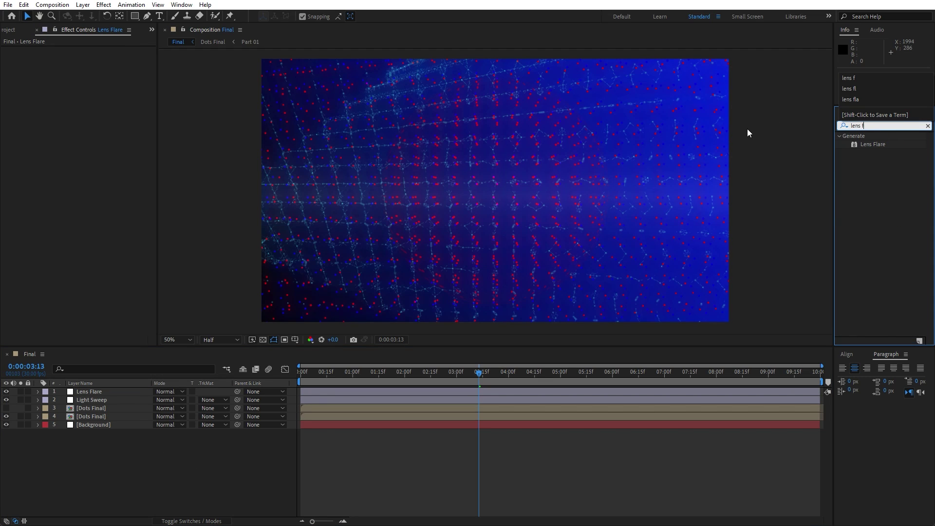
drag(873, 144, 113, 393)
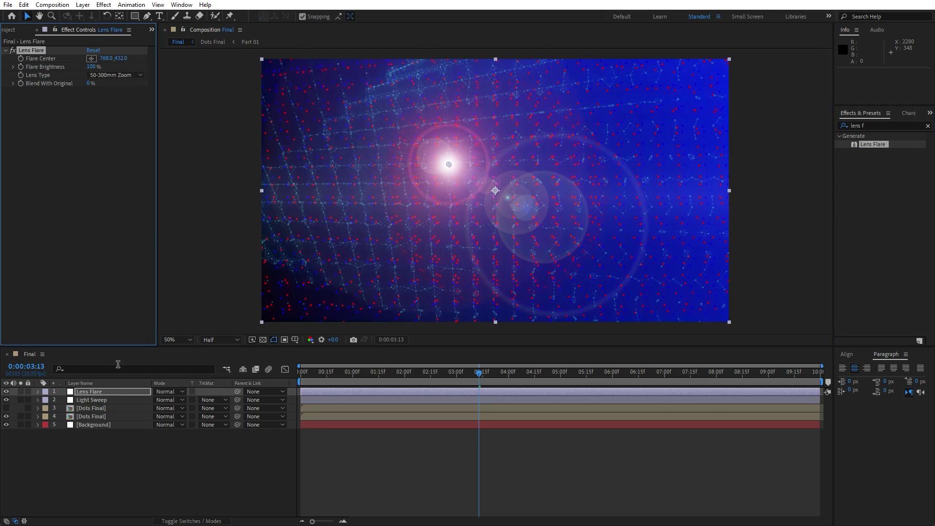
click(100, 74)
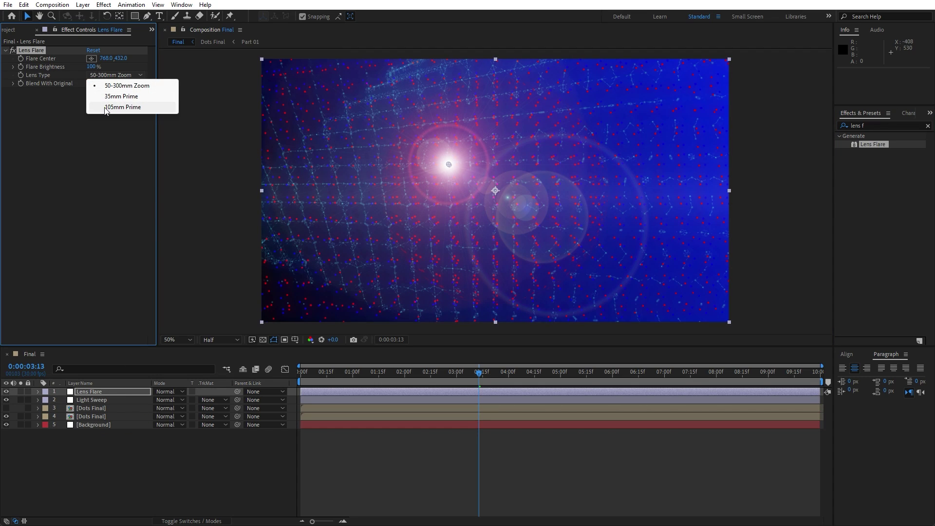
click(121, 108)
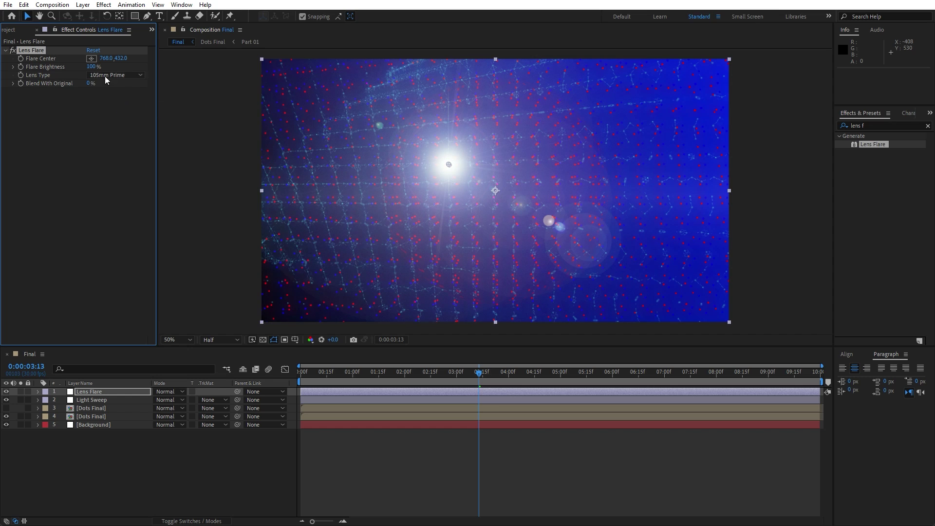
Centre the flare at -20,18 with 150% brightness and blend the layer as Overlay
click(91, 58)
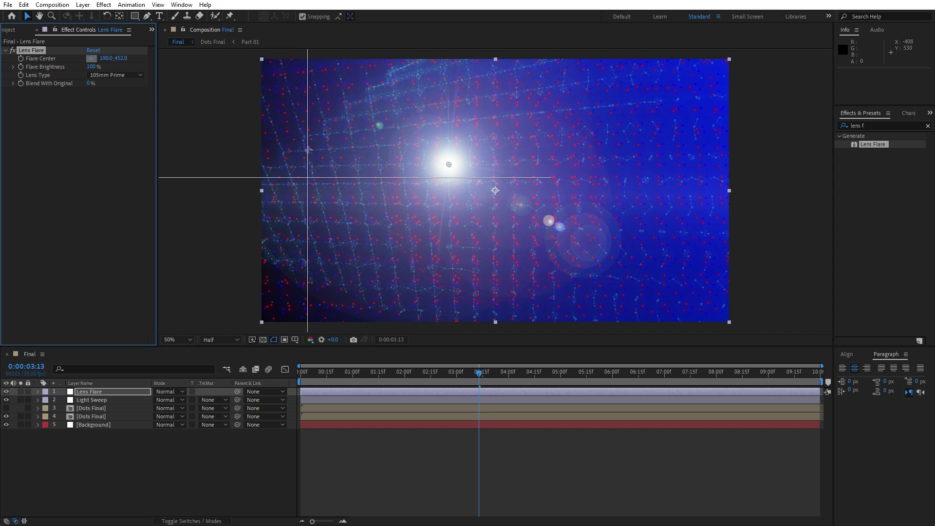
click(252, 62)
drag(252, 63, 256, 63)
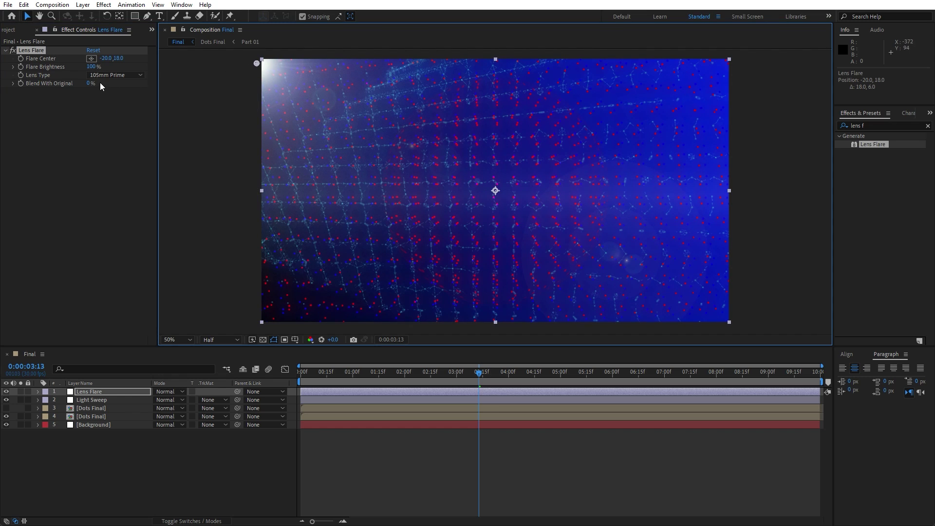
click(91, 69)
click(91, 68)
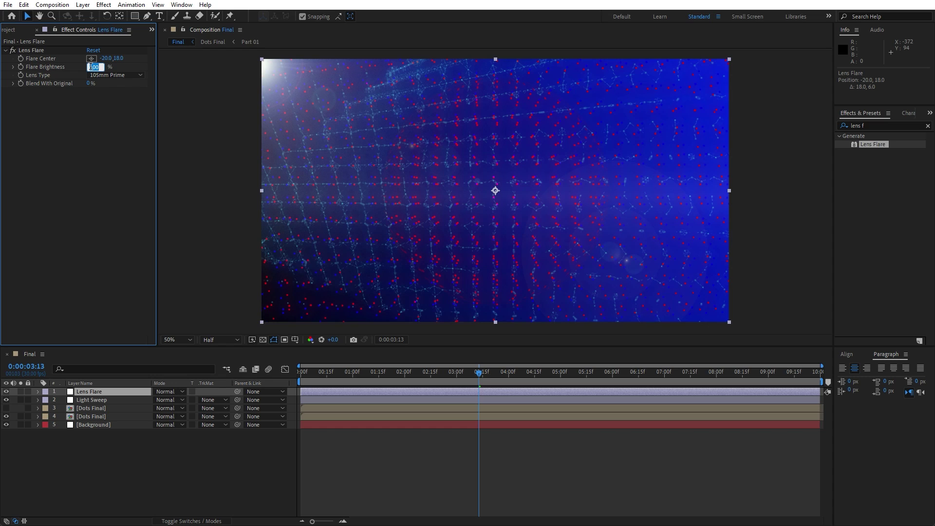
text(150)
key(Return)
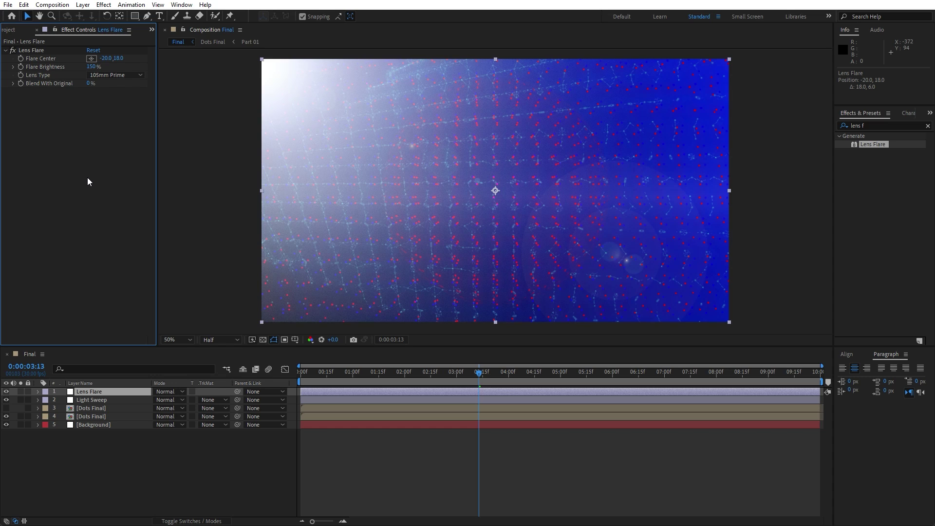
click(165, 392)
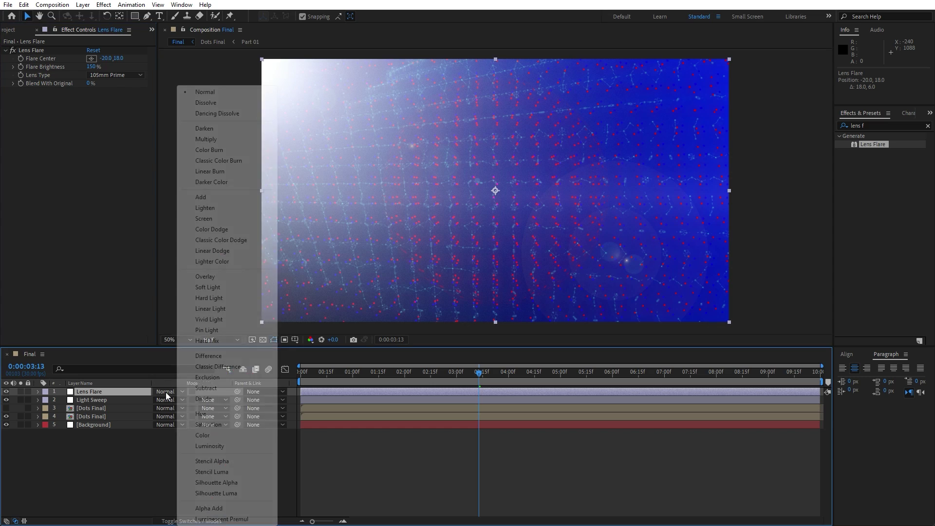
click(221, 276)
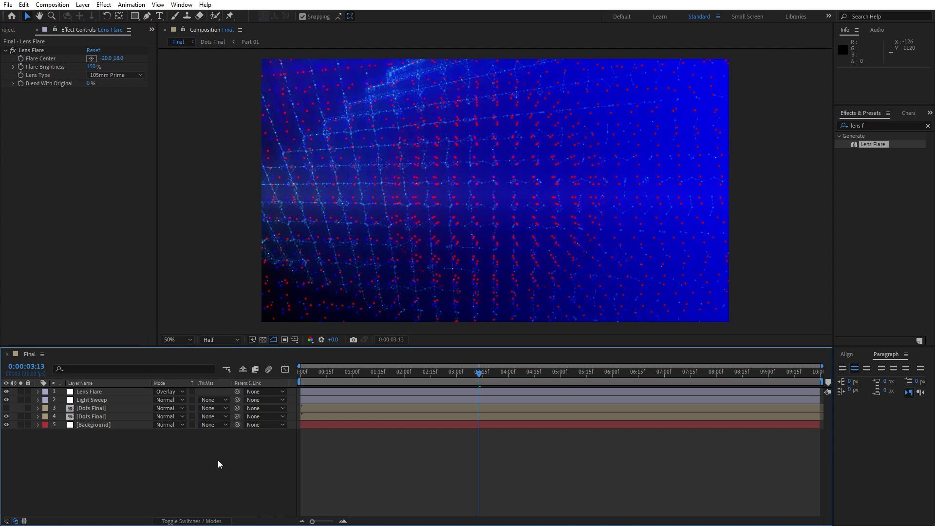
Preview the full composition with sweep and flare, jumping ahead to about 5:09
key(space)
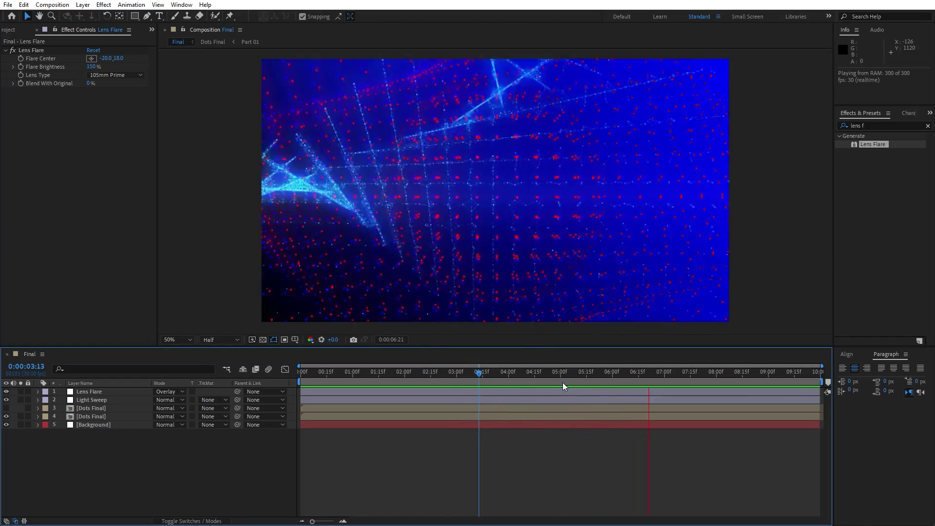
mouse_move(561, 375)
mouse_down()
mouse_move(542, 376)
mouse_move(575, 375)
mouse_up()
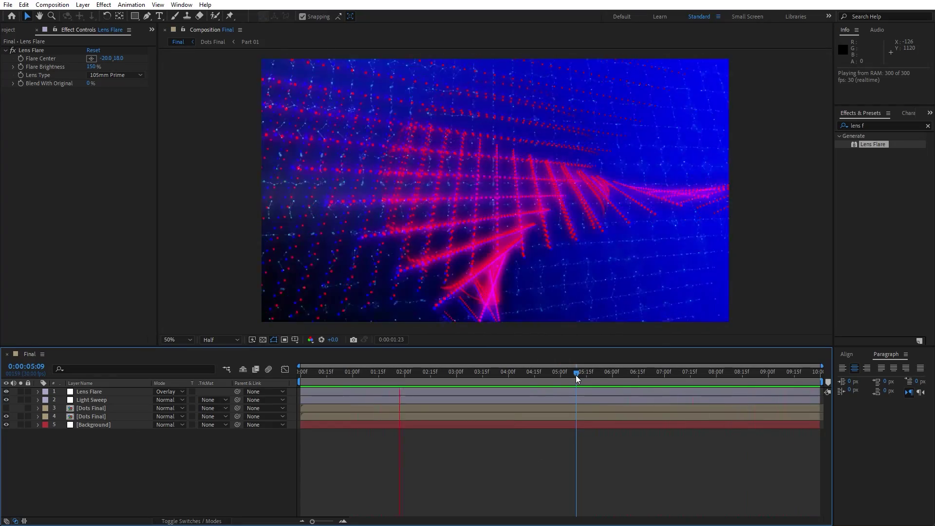
Stop playback and scrub the time indicator back to about 6:20
click(576, 374)
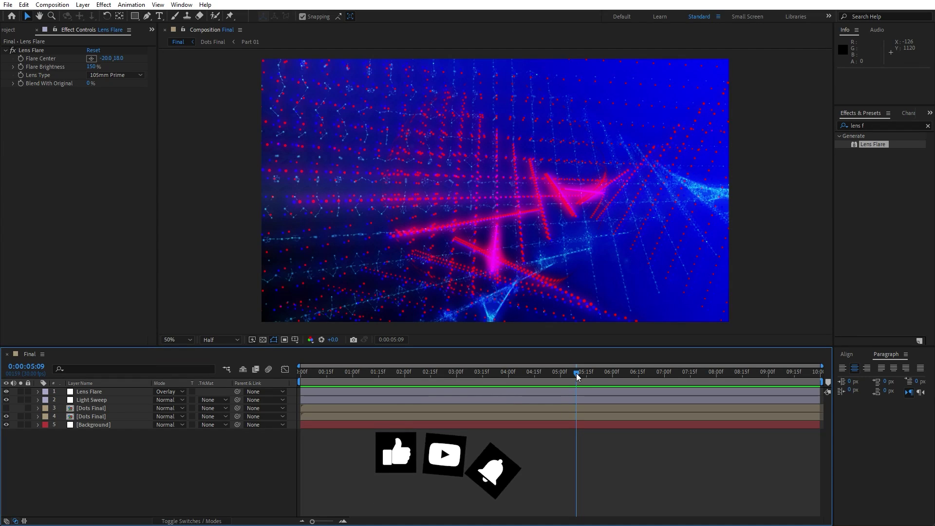
mouse_move(577, 373)
mouse_down()
mouse_move(522, 376)
mouse_move(560, 374)
mouse_up()
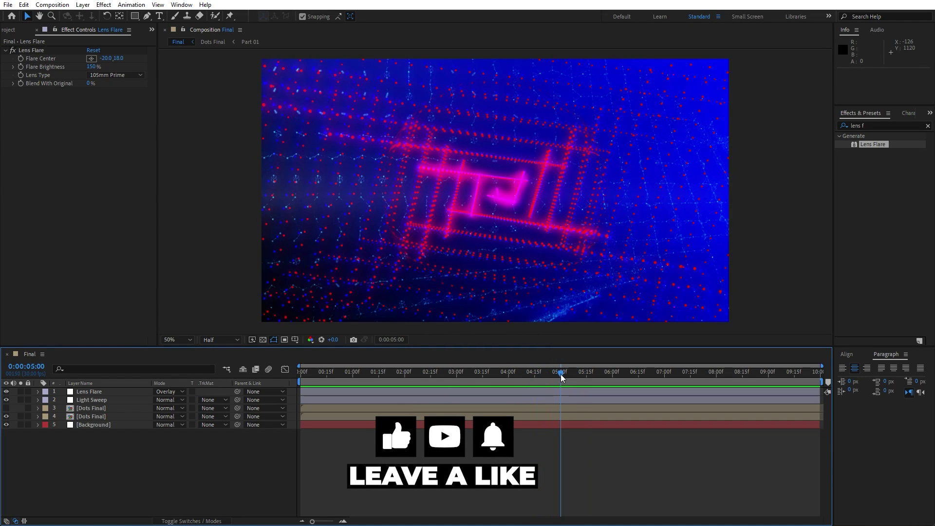